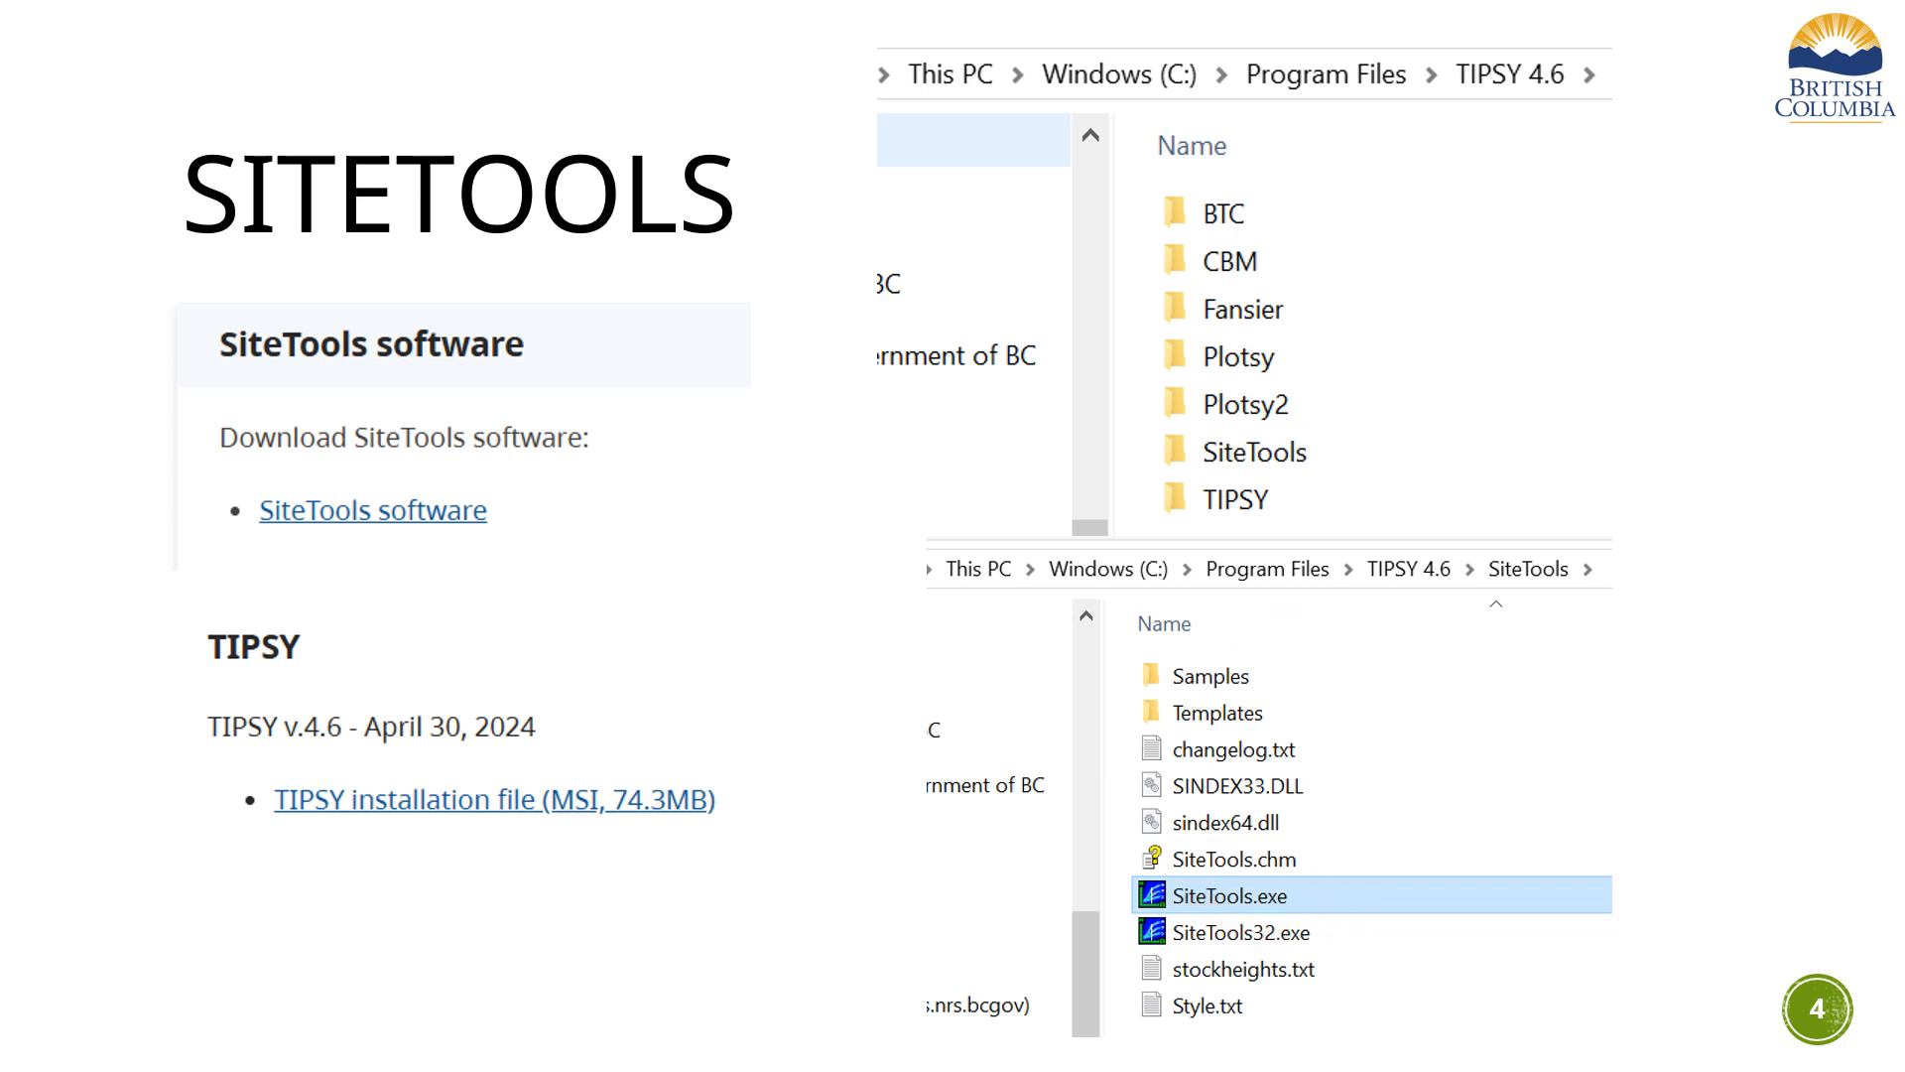
pyautogui.press('Right')
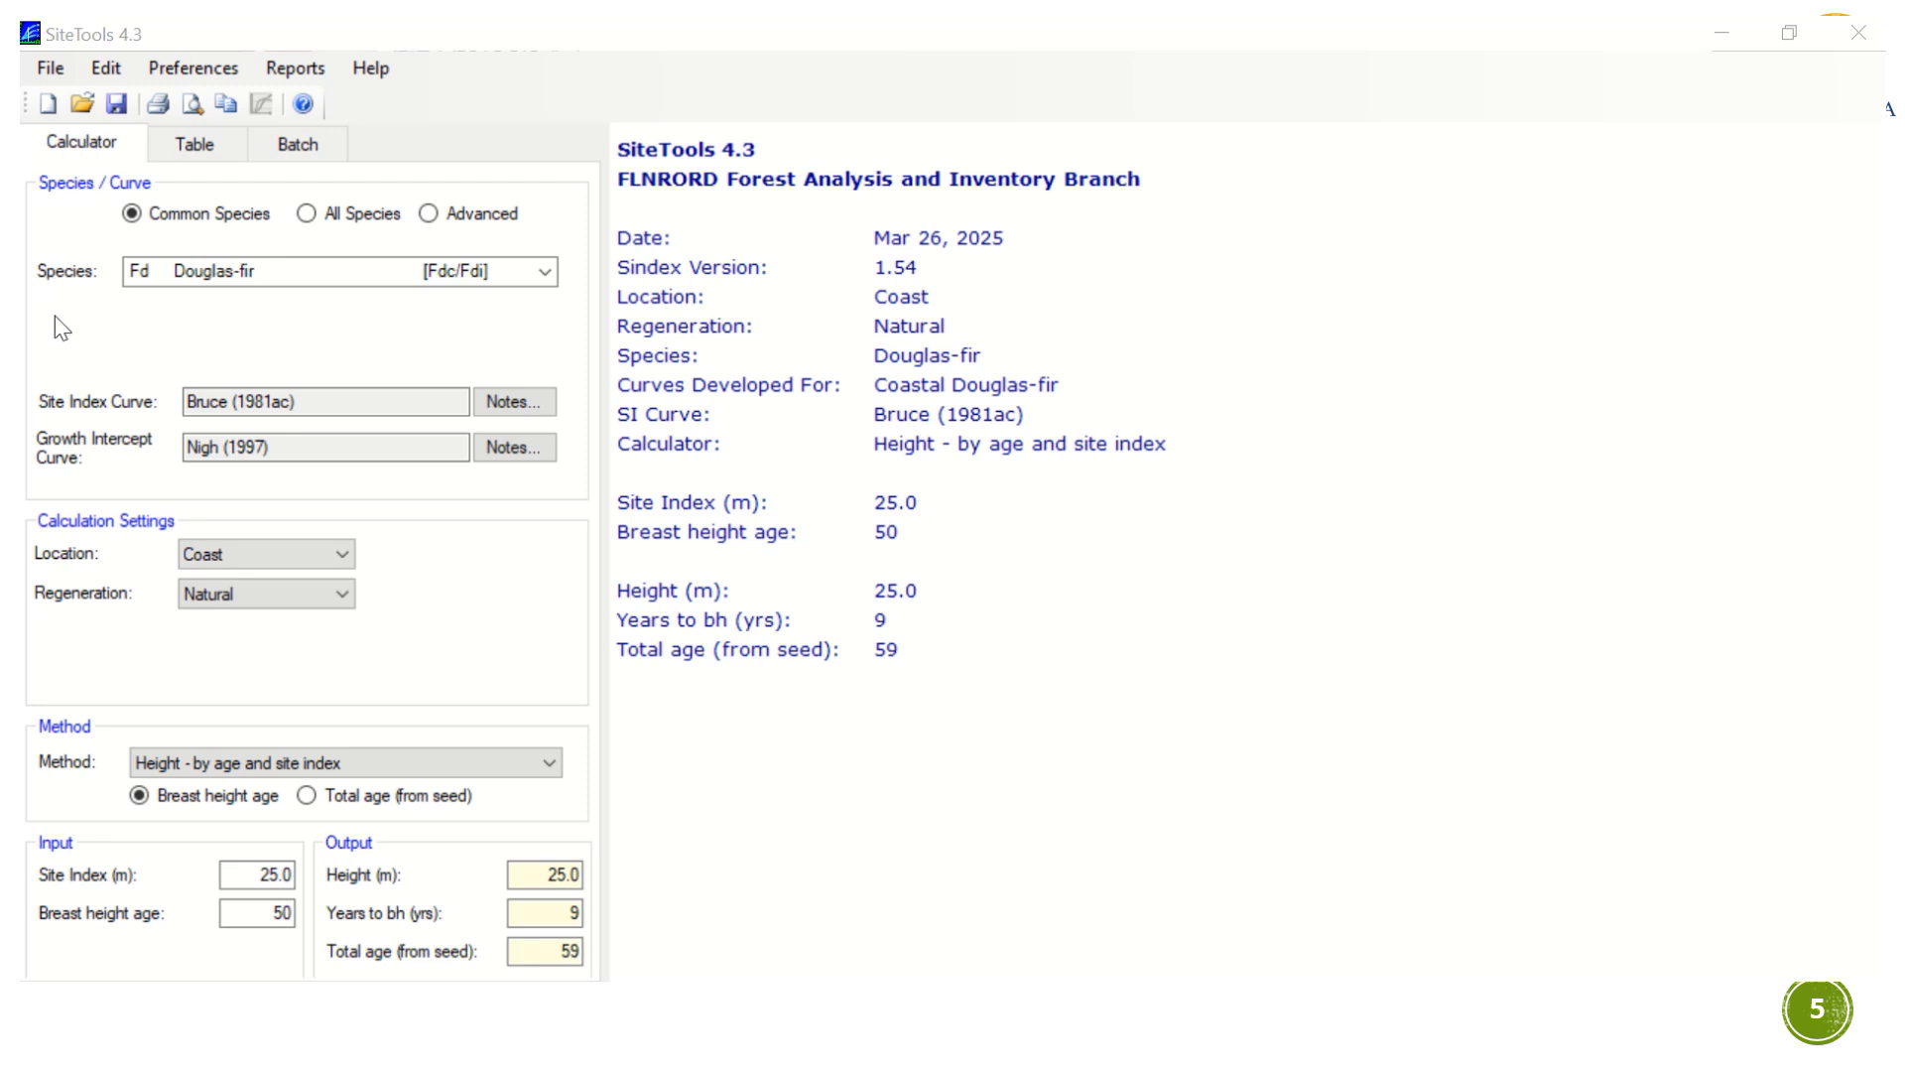
# Switch from the single-value calculation to the table calculation for Douglas-fir.
pyautogui.click(192, 145)
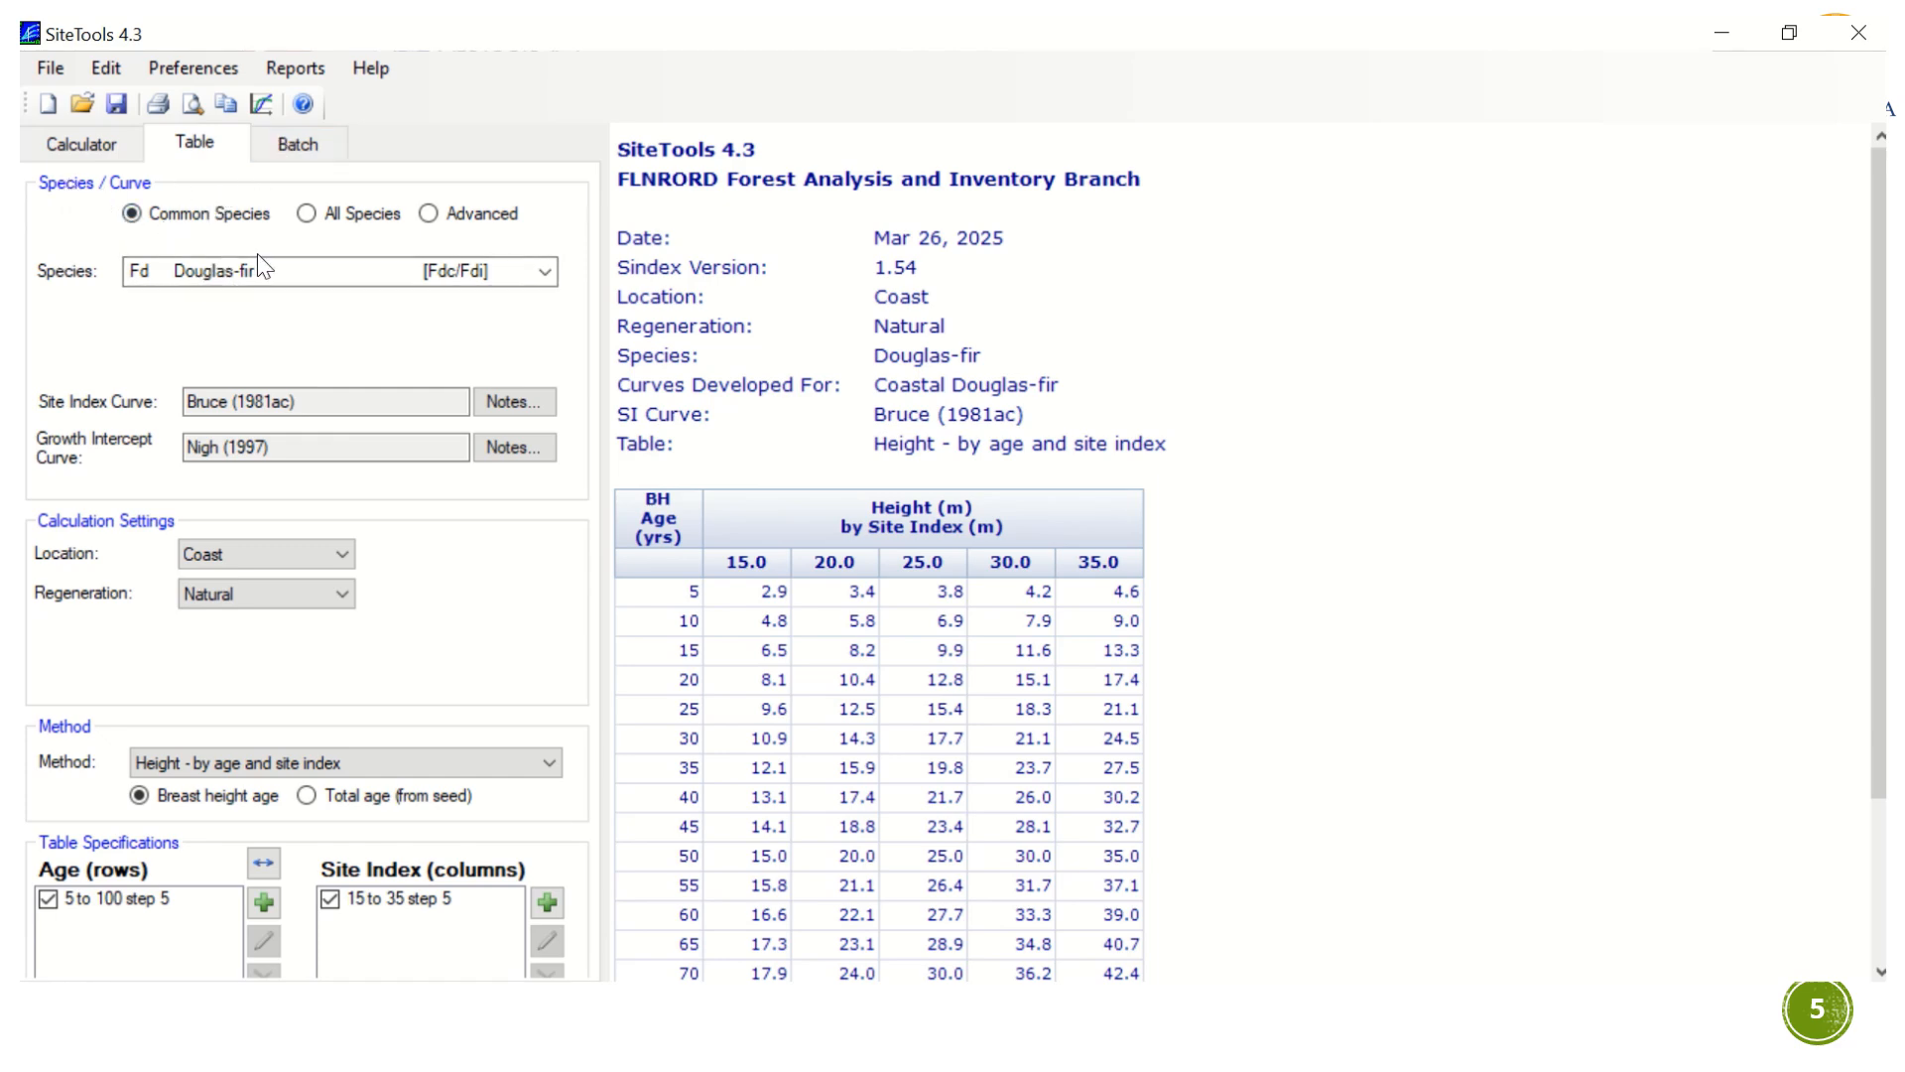
# Choose Trembling aspen from the common species and check whether it has a growth intercept curve.
pyautogui.click(293, 280)
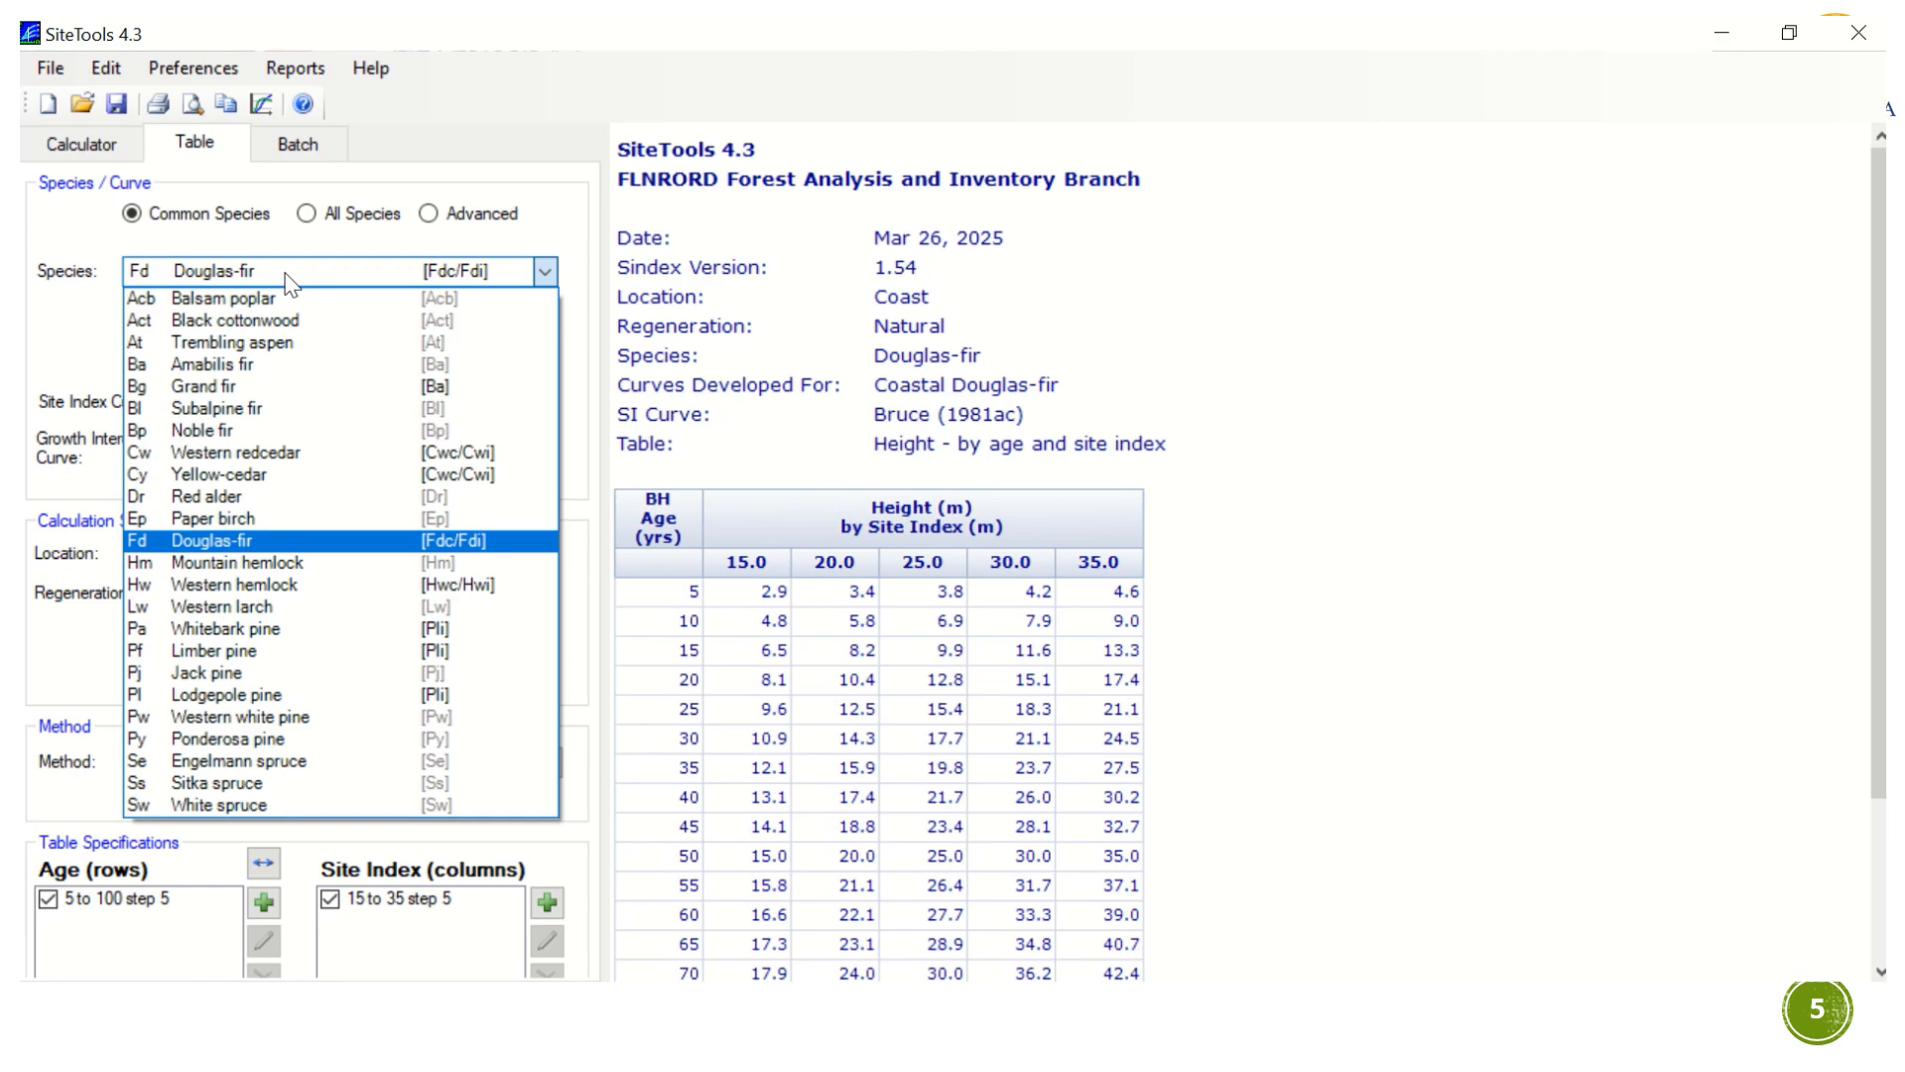
pyautogui.click(238, 342)
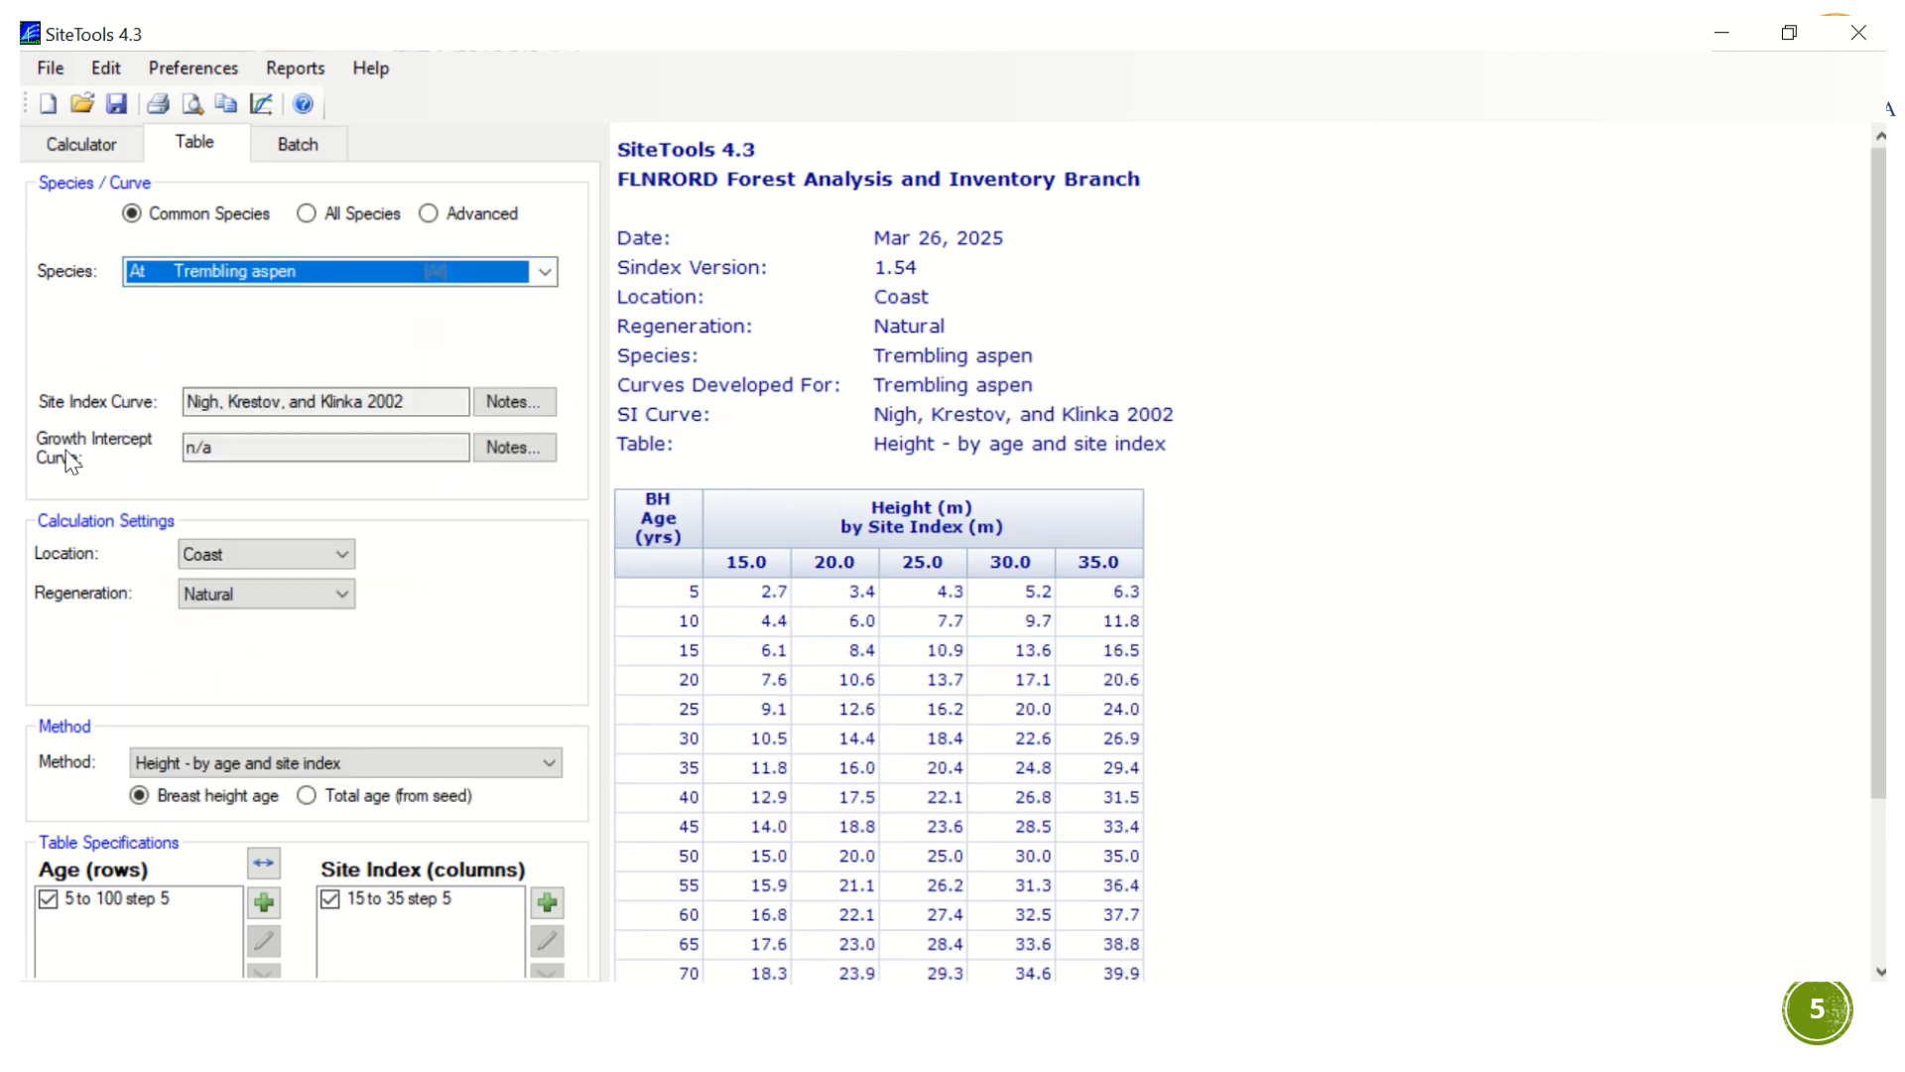
pyautogui.click(193, 449)
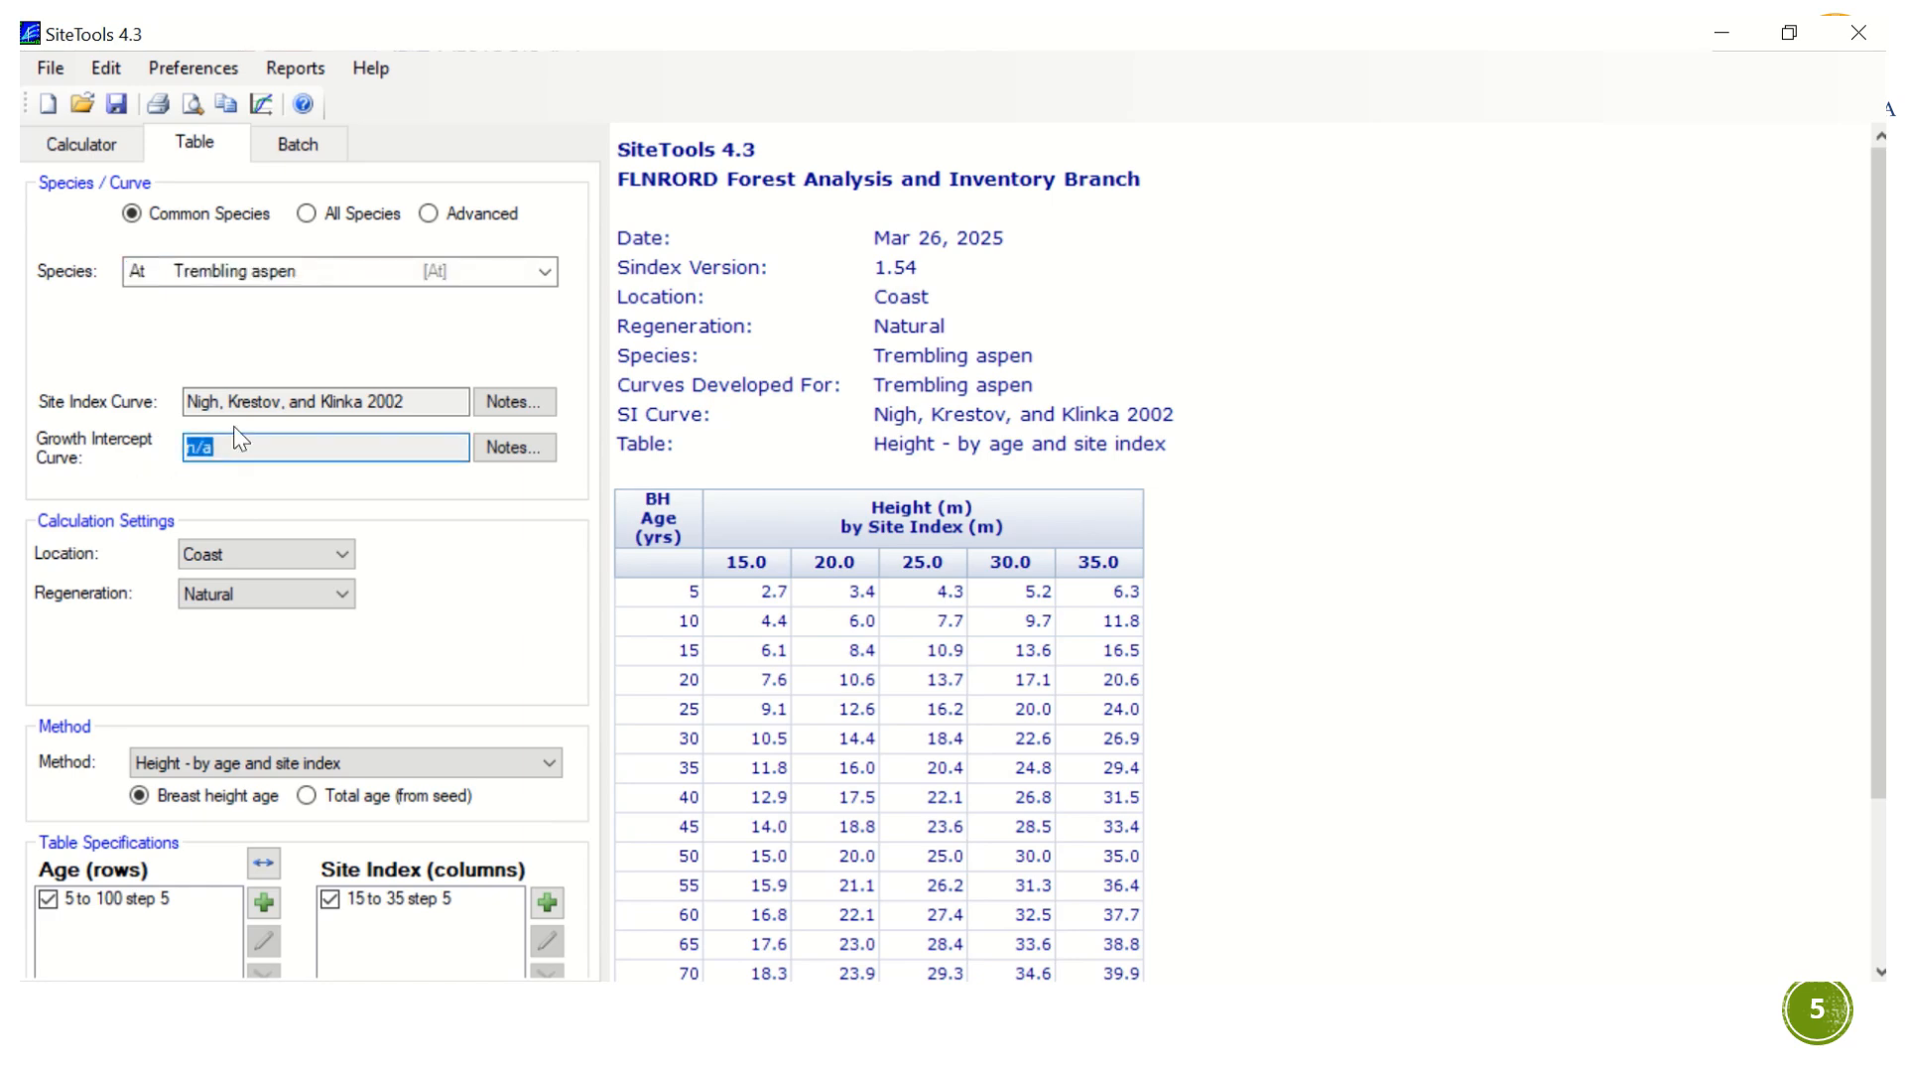
# Choose Western larch from the common species and check its growth intercept curve.
pyautogui.click(220, 278)
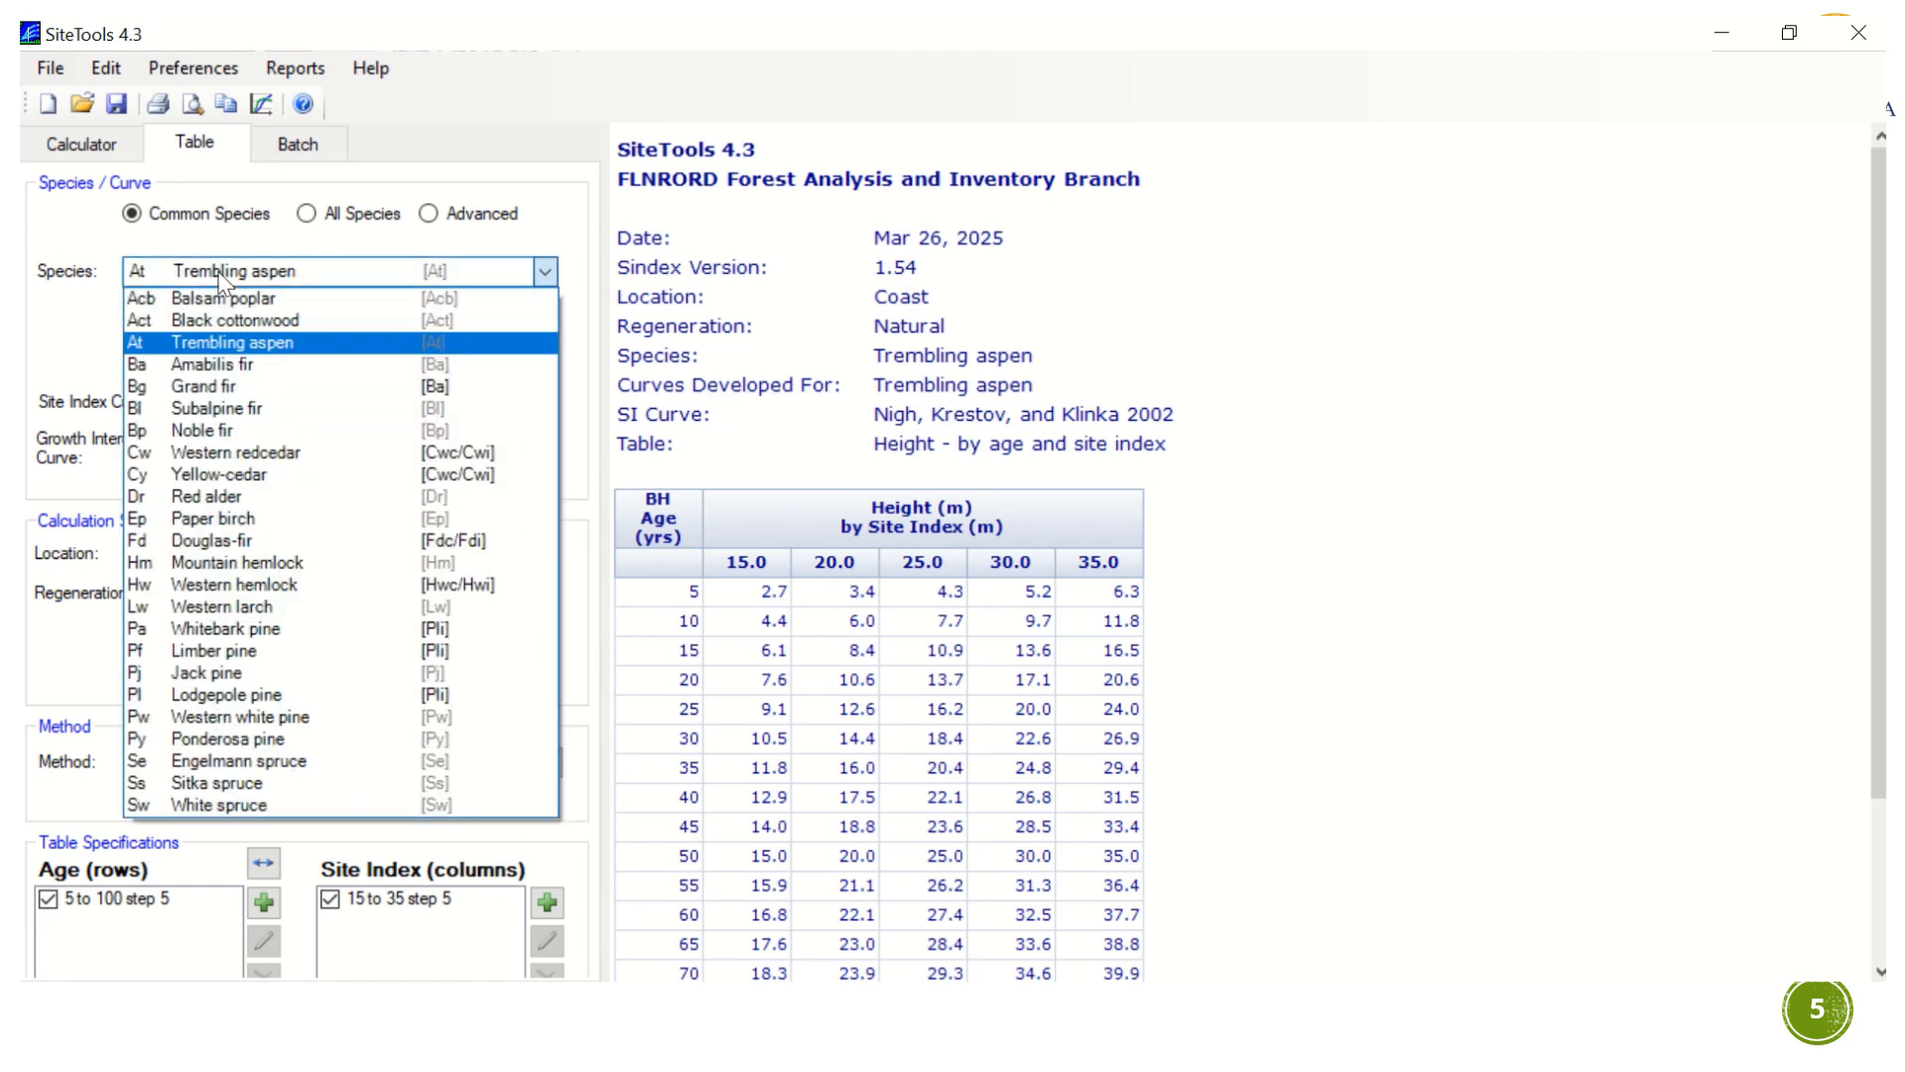
pyautogui.click(223, 607)
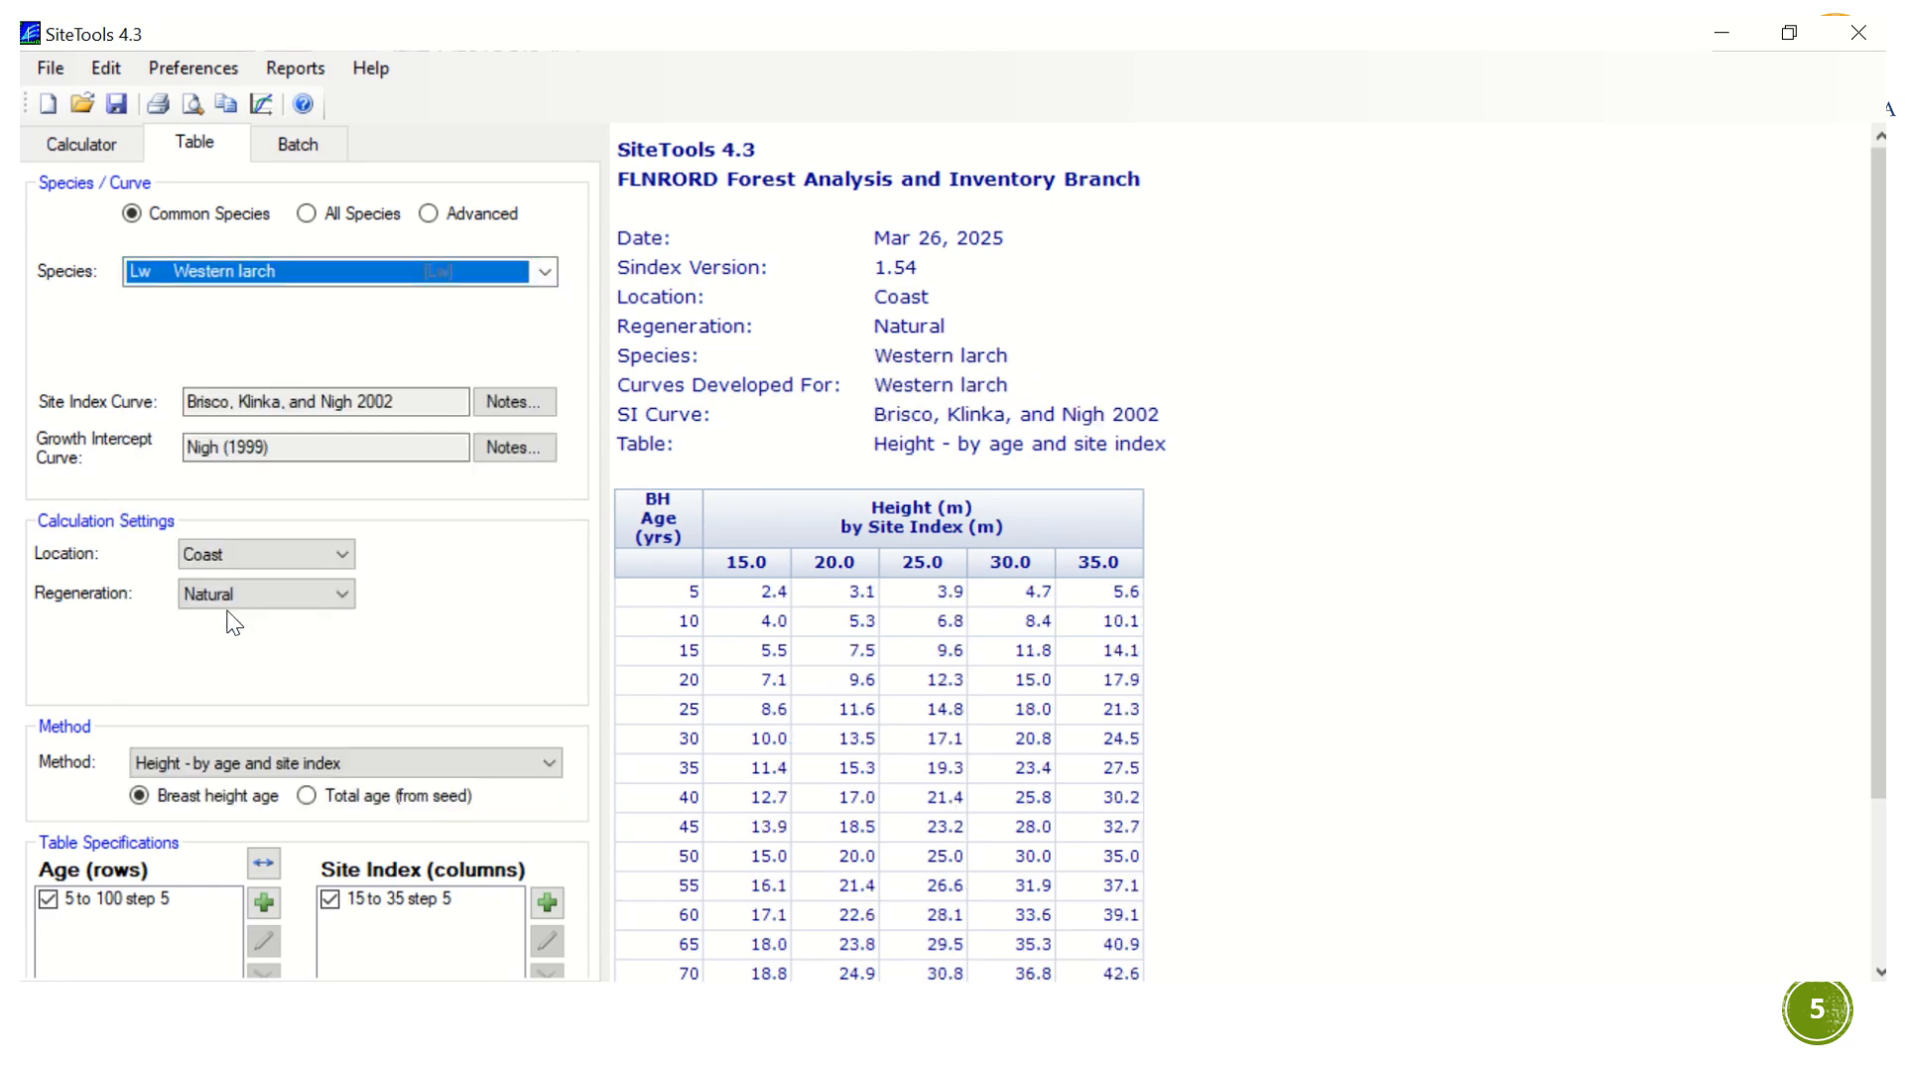
pyautogui.click(274, 446)
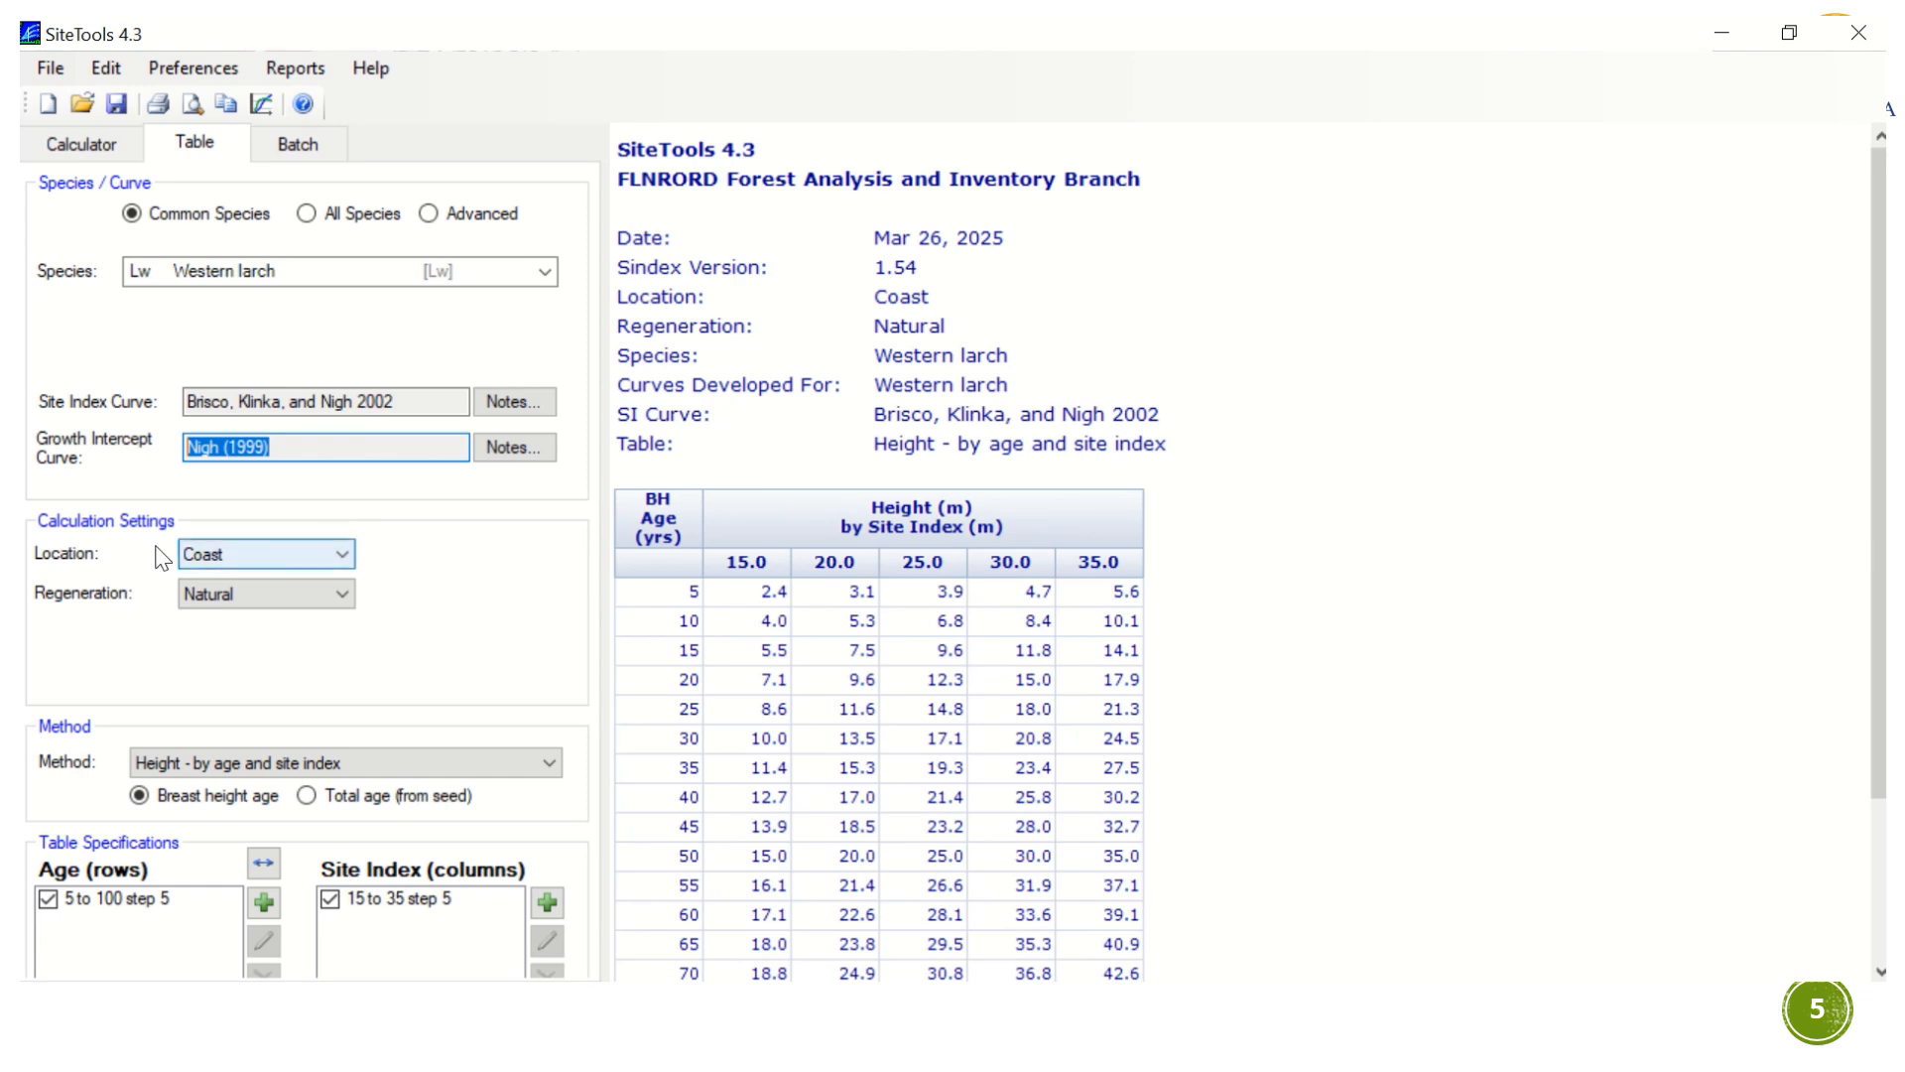
# Set the calculation location to Interior and the regeneration to Planted.
pyautogui.click(281, 559)
pyautogui.click(268, 599)
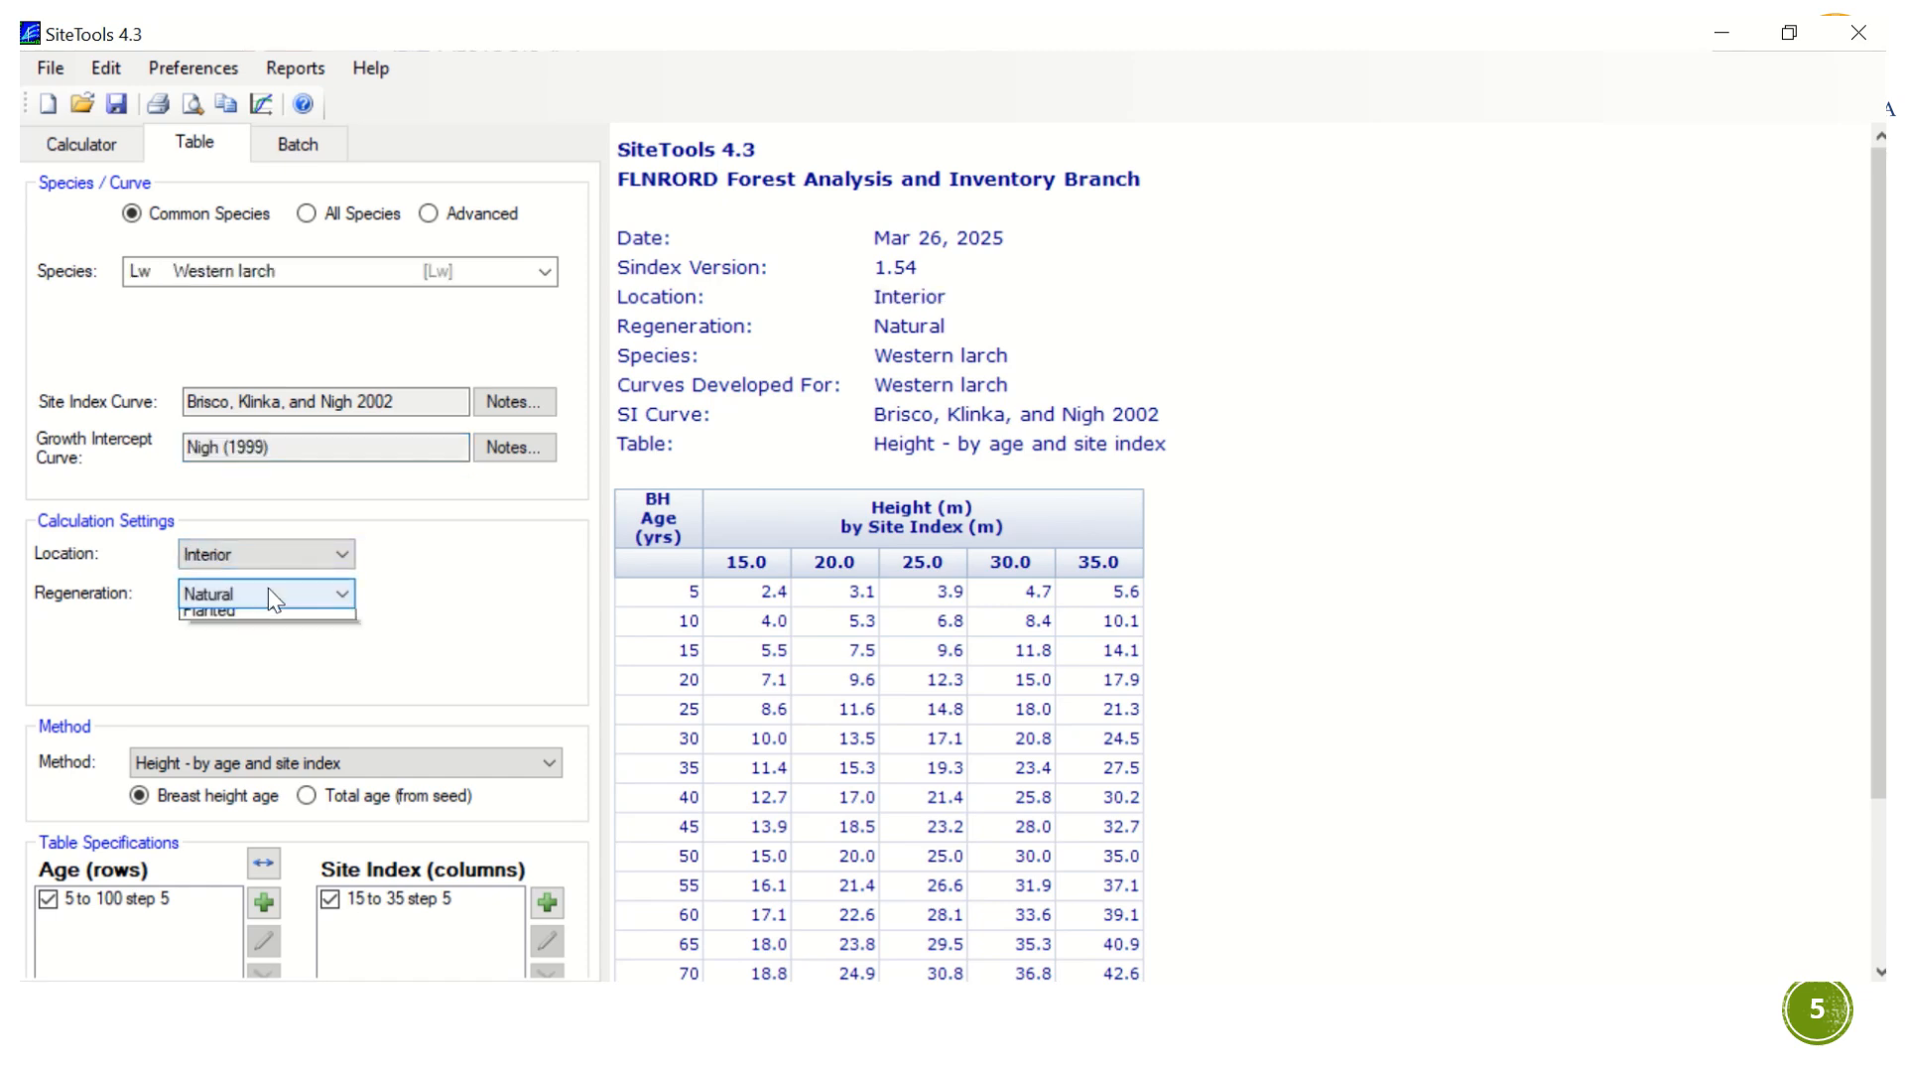
pyautogui.click(268, 592)
pyautogui.click(267, 635)
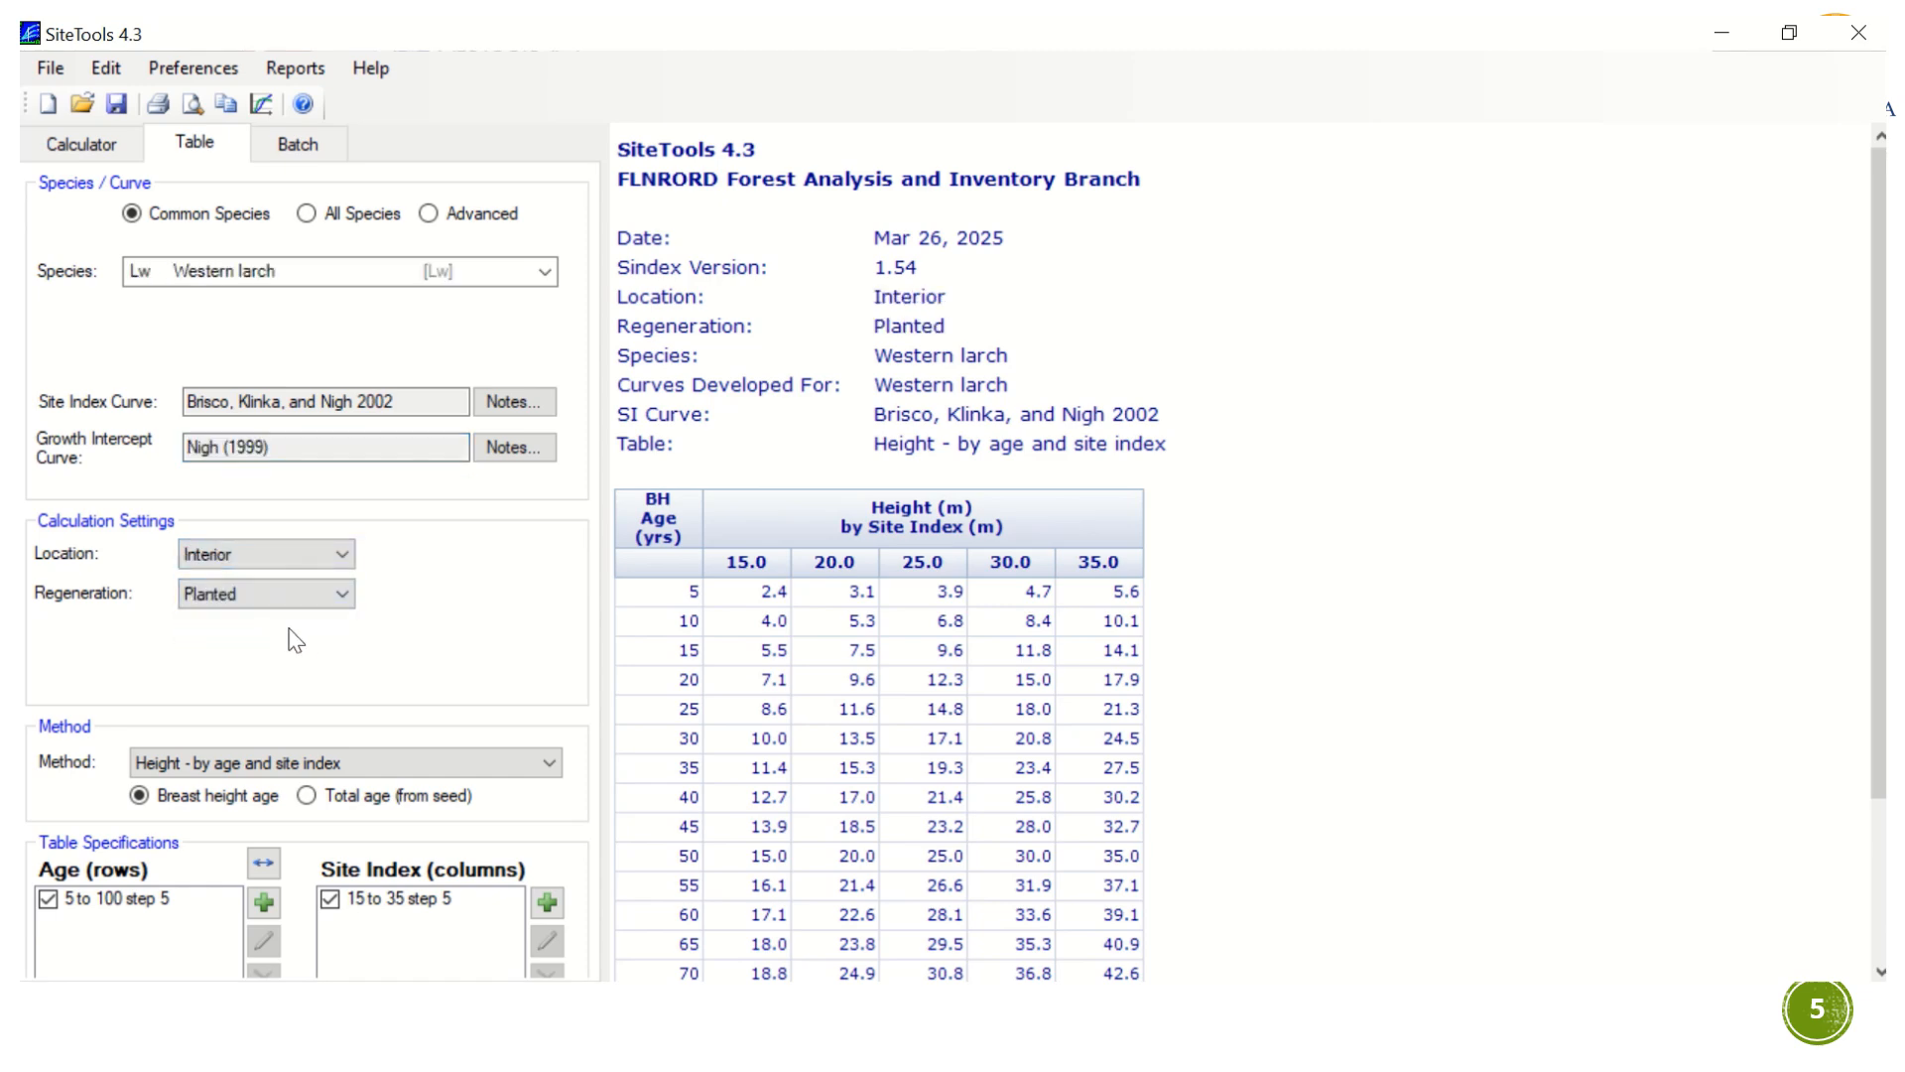
# Set the method to site index by age and height, and review the table's age rows and height columns.
pyautogui.click(190, 767)
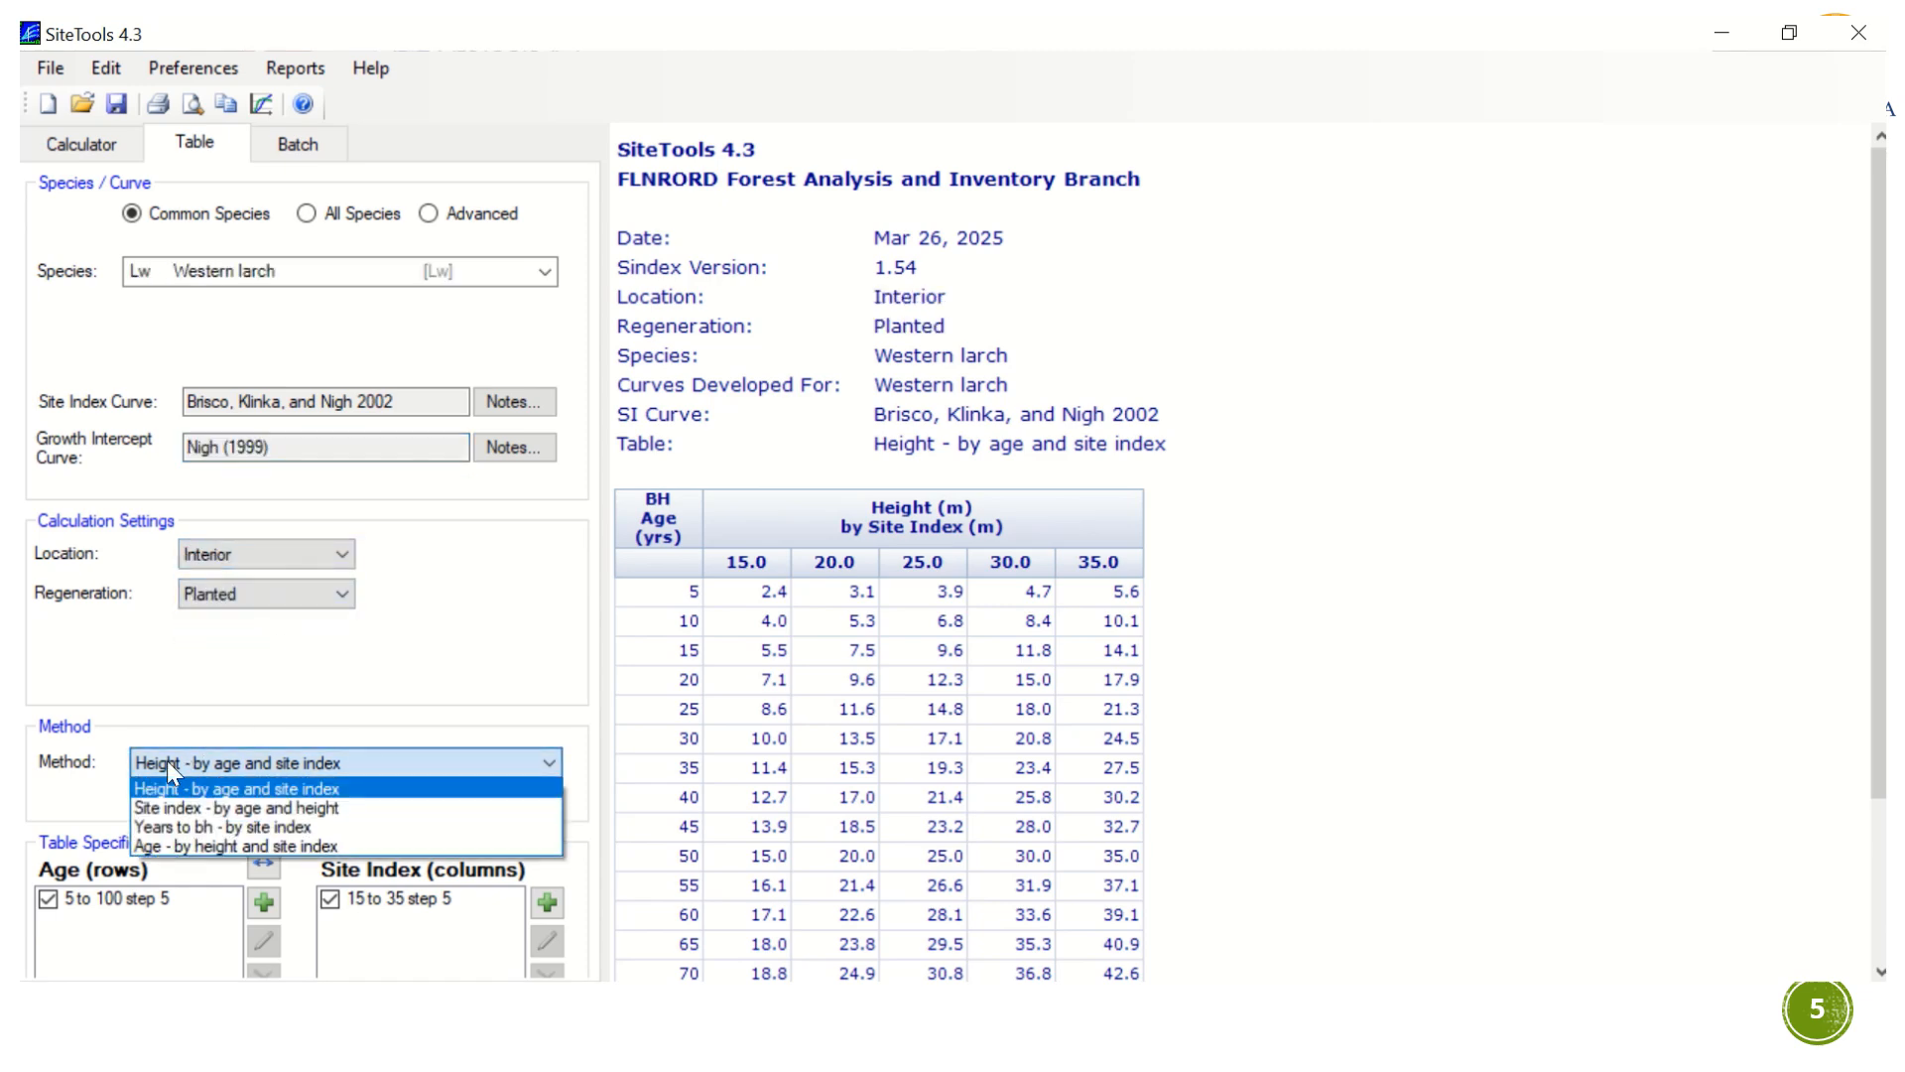
pyautogui.click(247, 810)
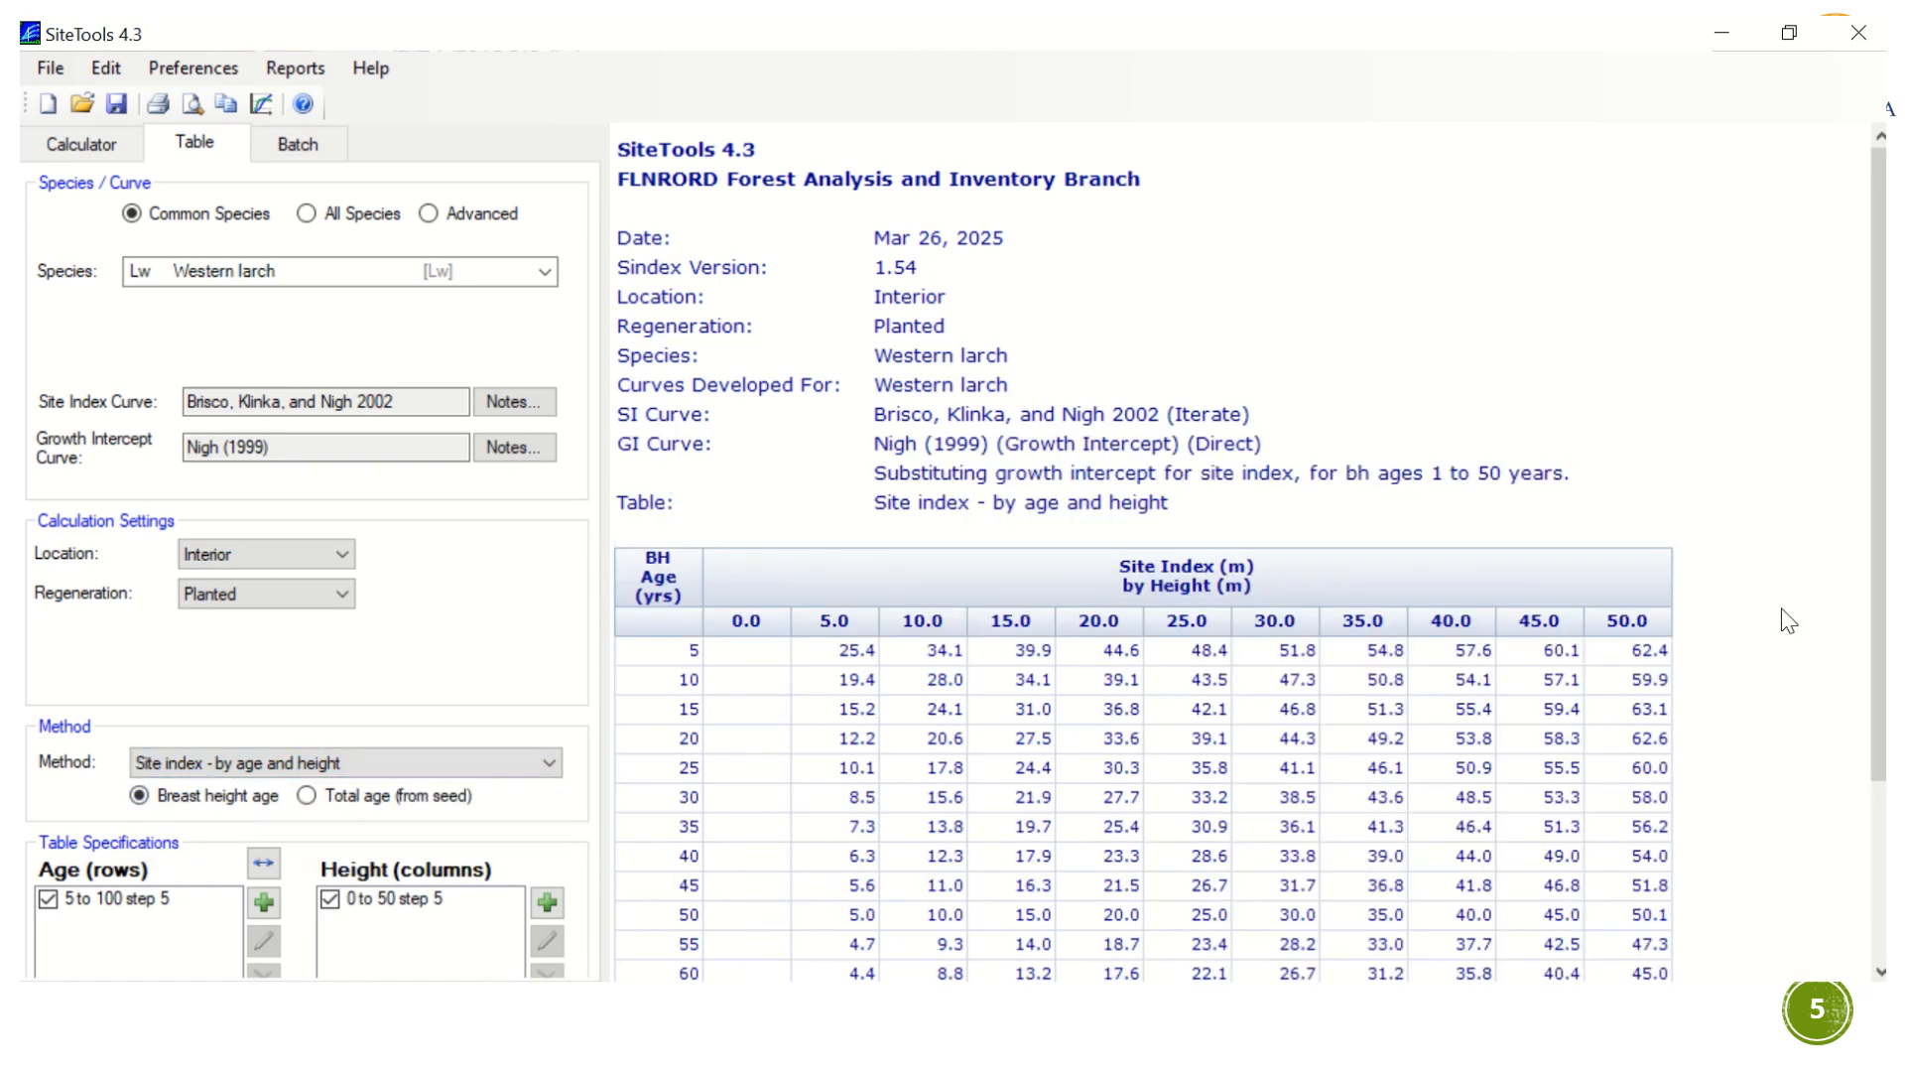
pyautogui.scroll(-2, 1577, 655)
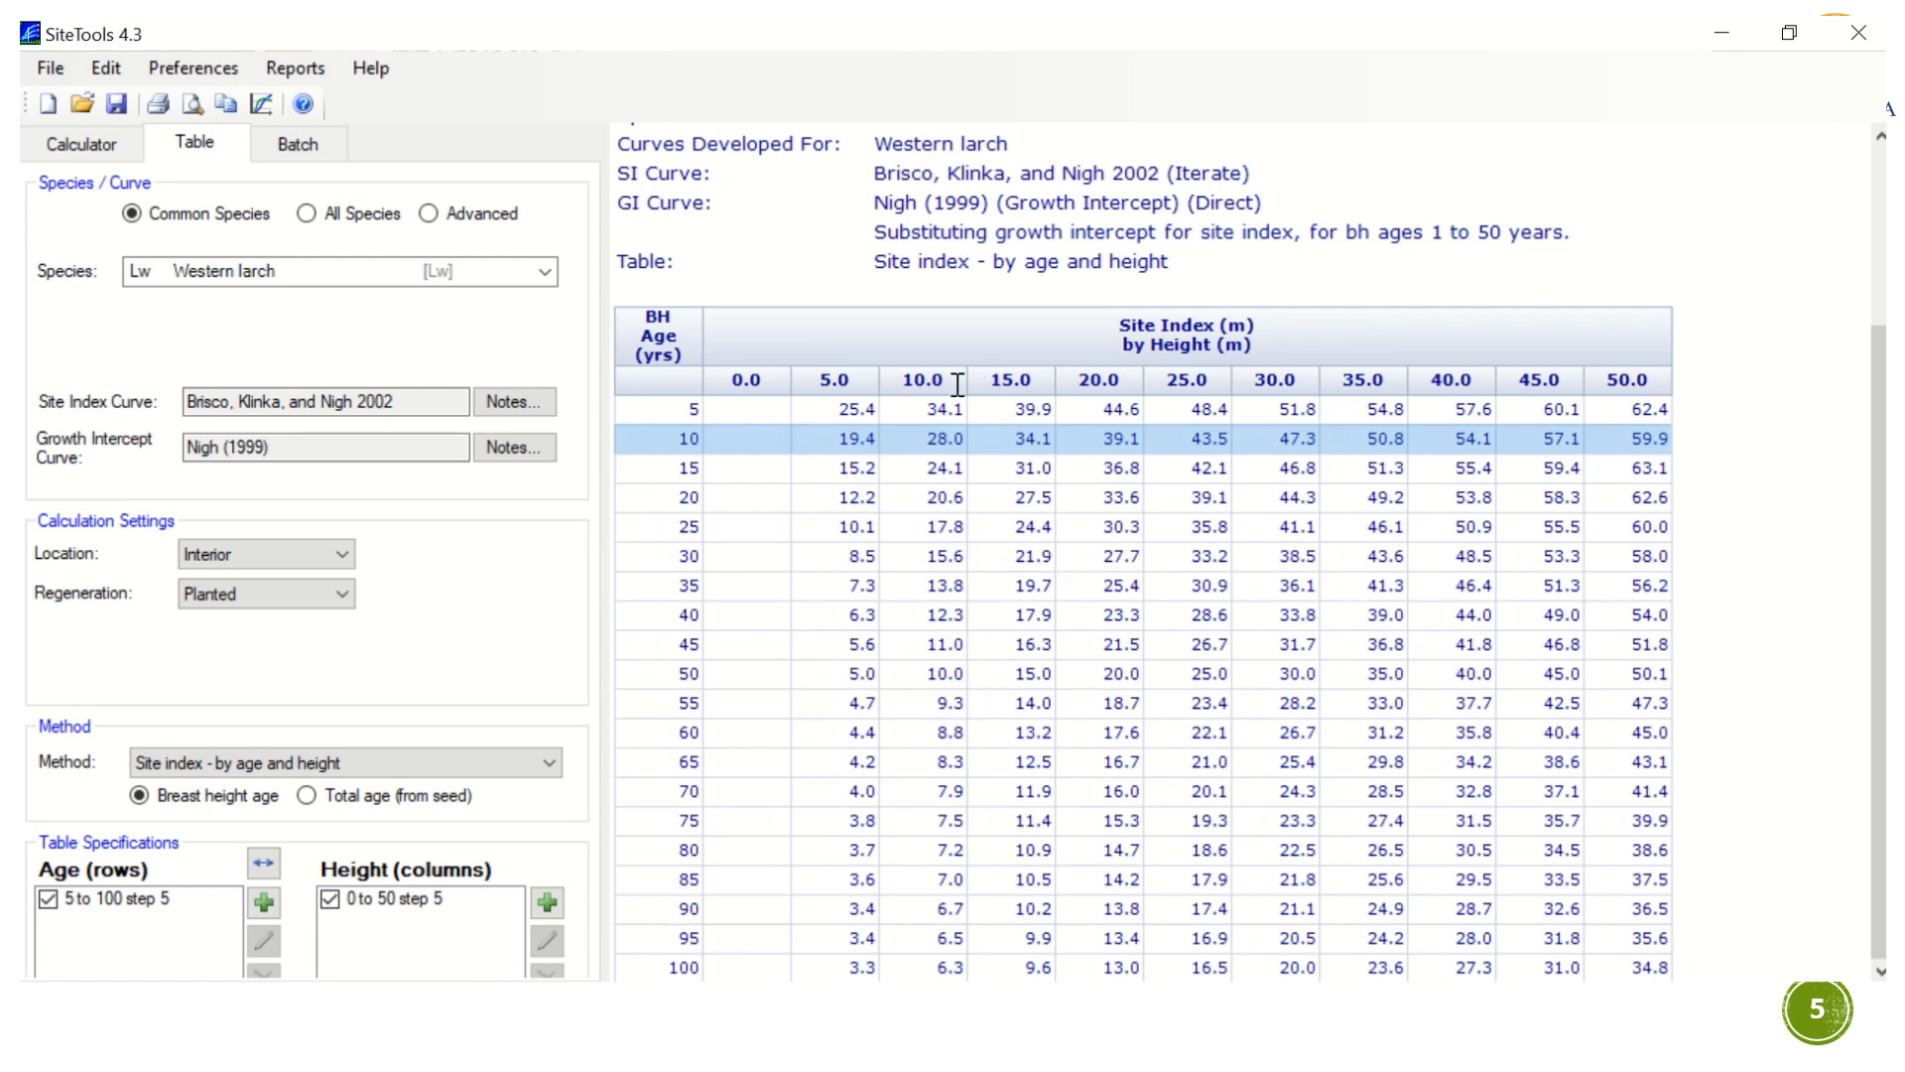
pyautogui.click(1140, 378)
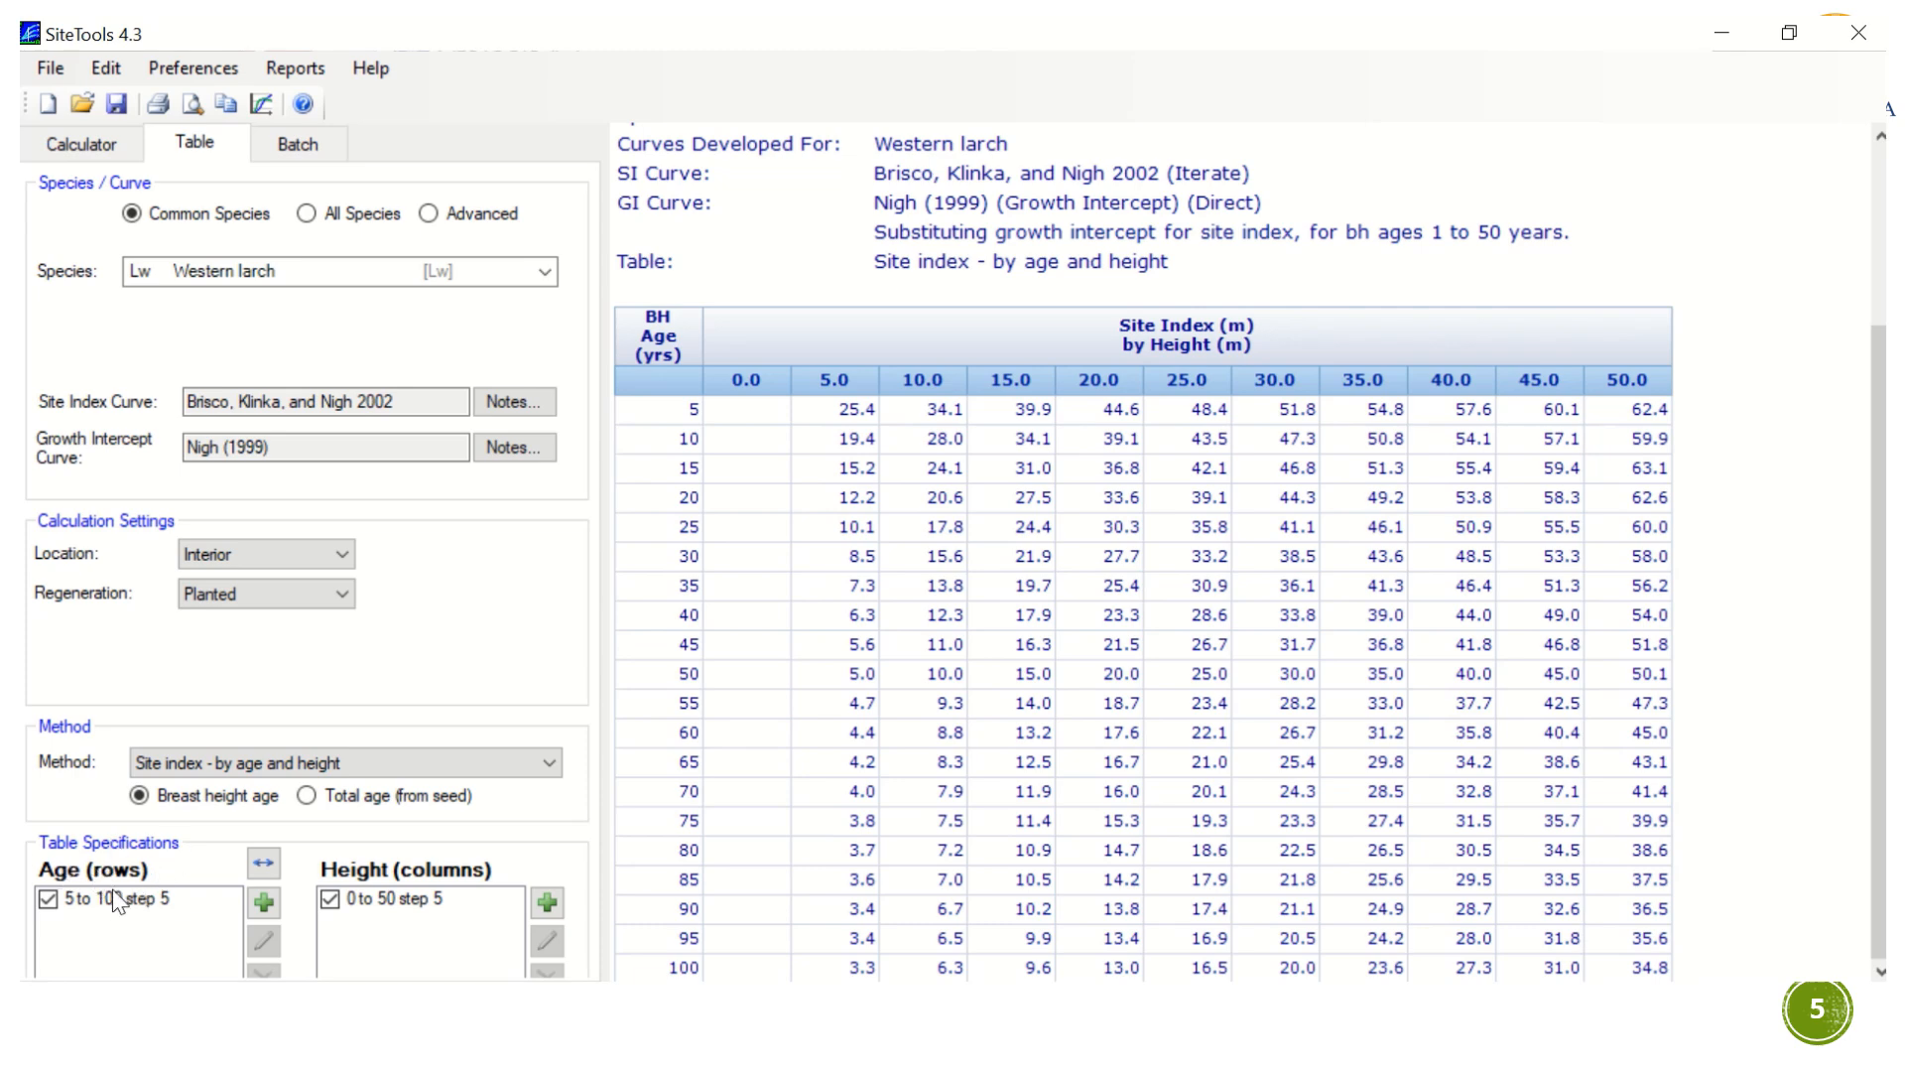
# Set the table's age rows to a range from 3 to 7 with a step of 1.
pyautogui.click(132, 907)
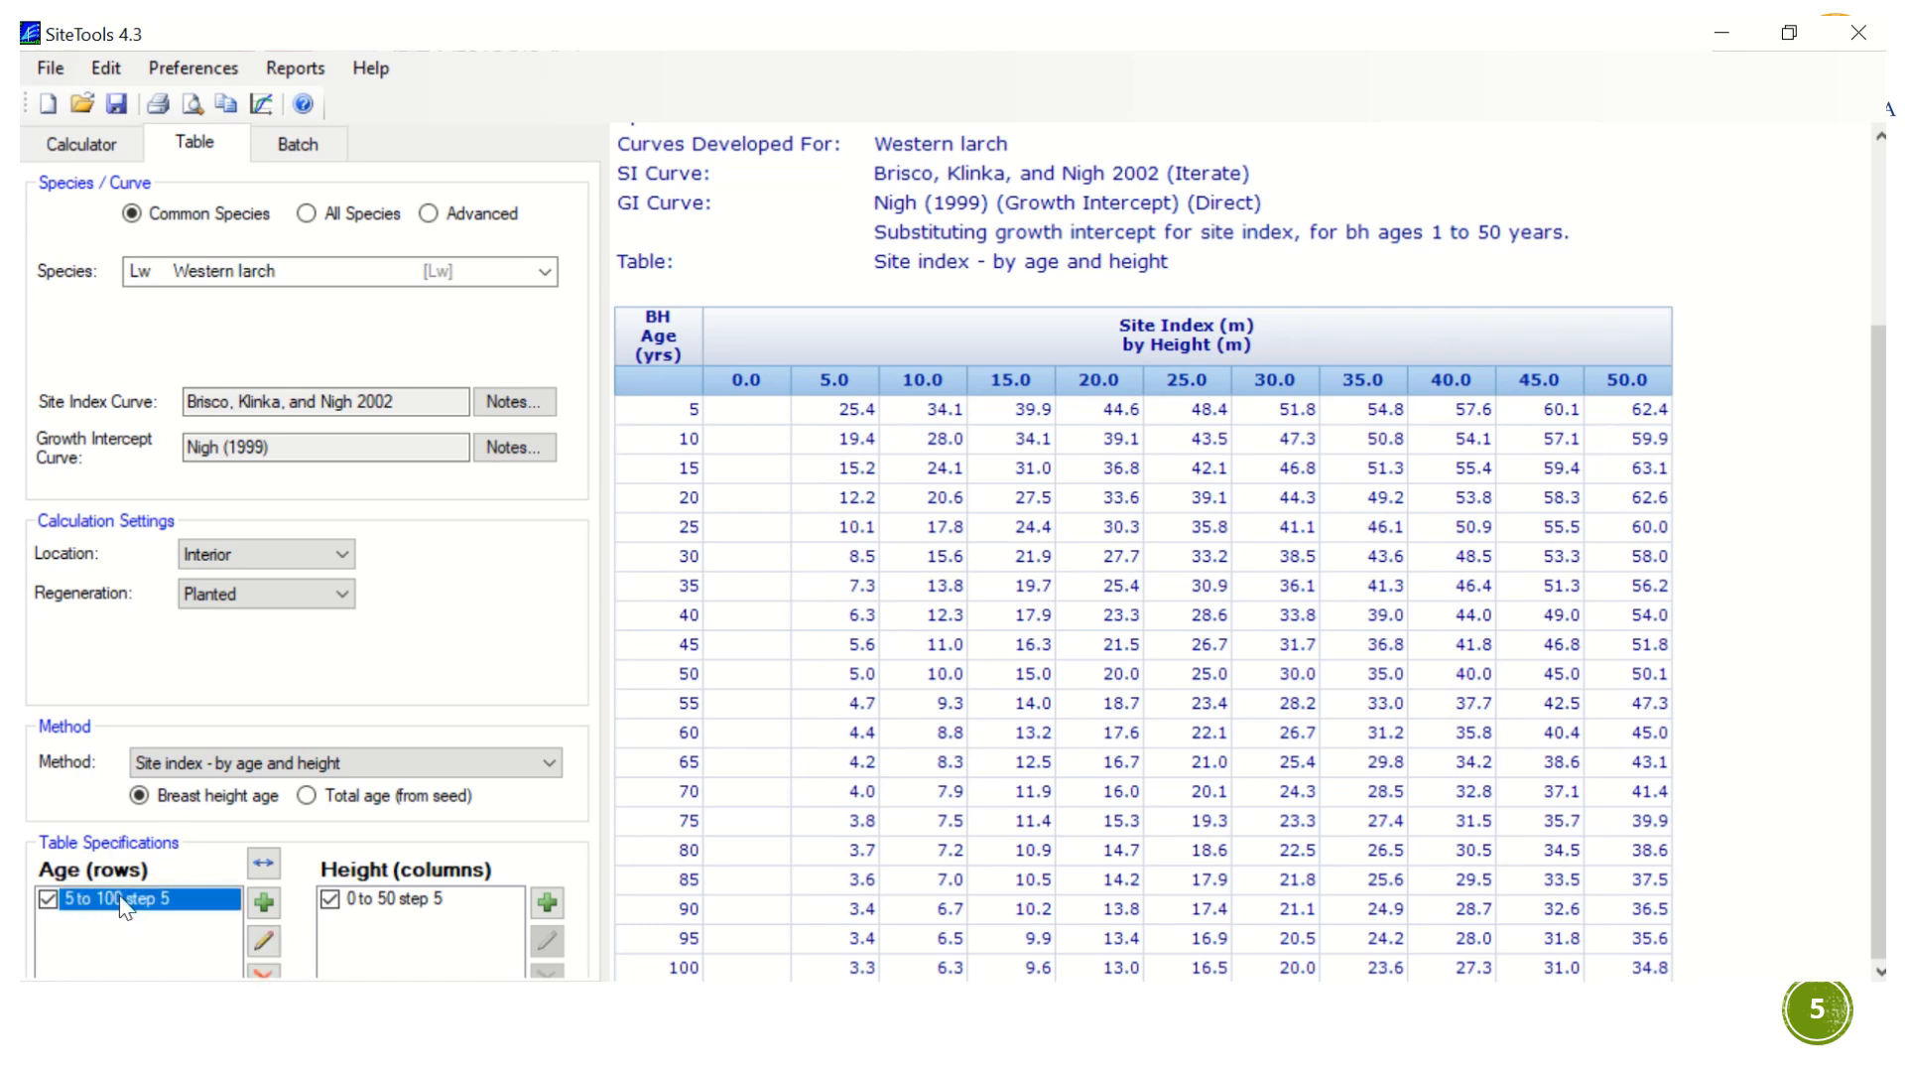
pyautogui.click(263, 941)
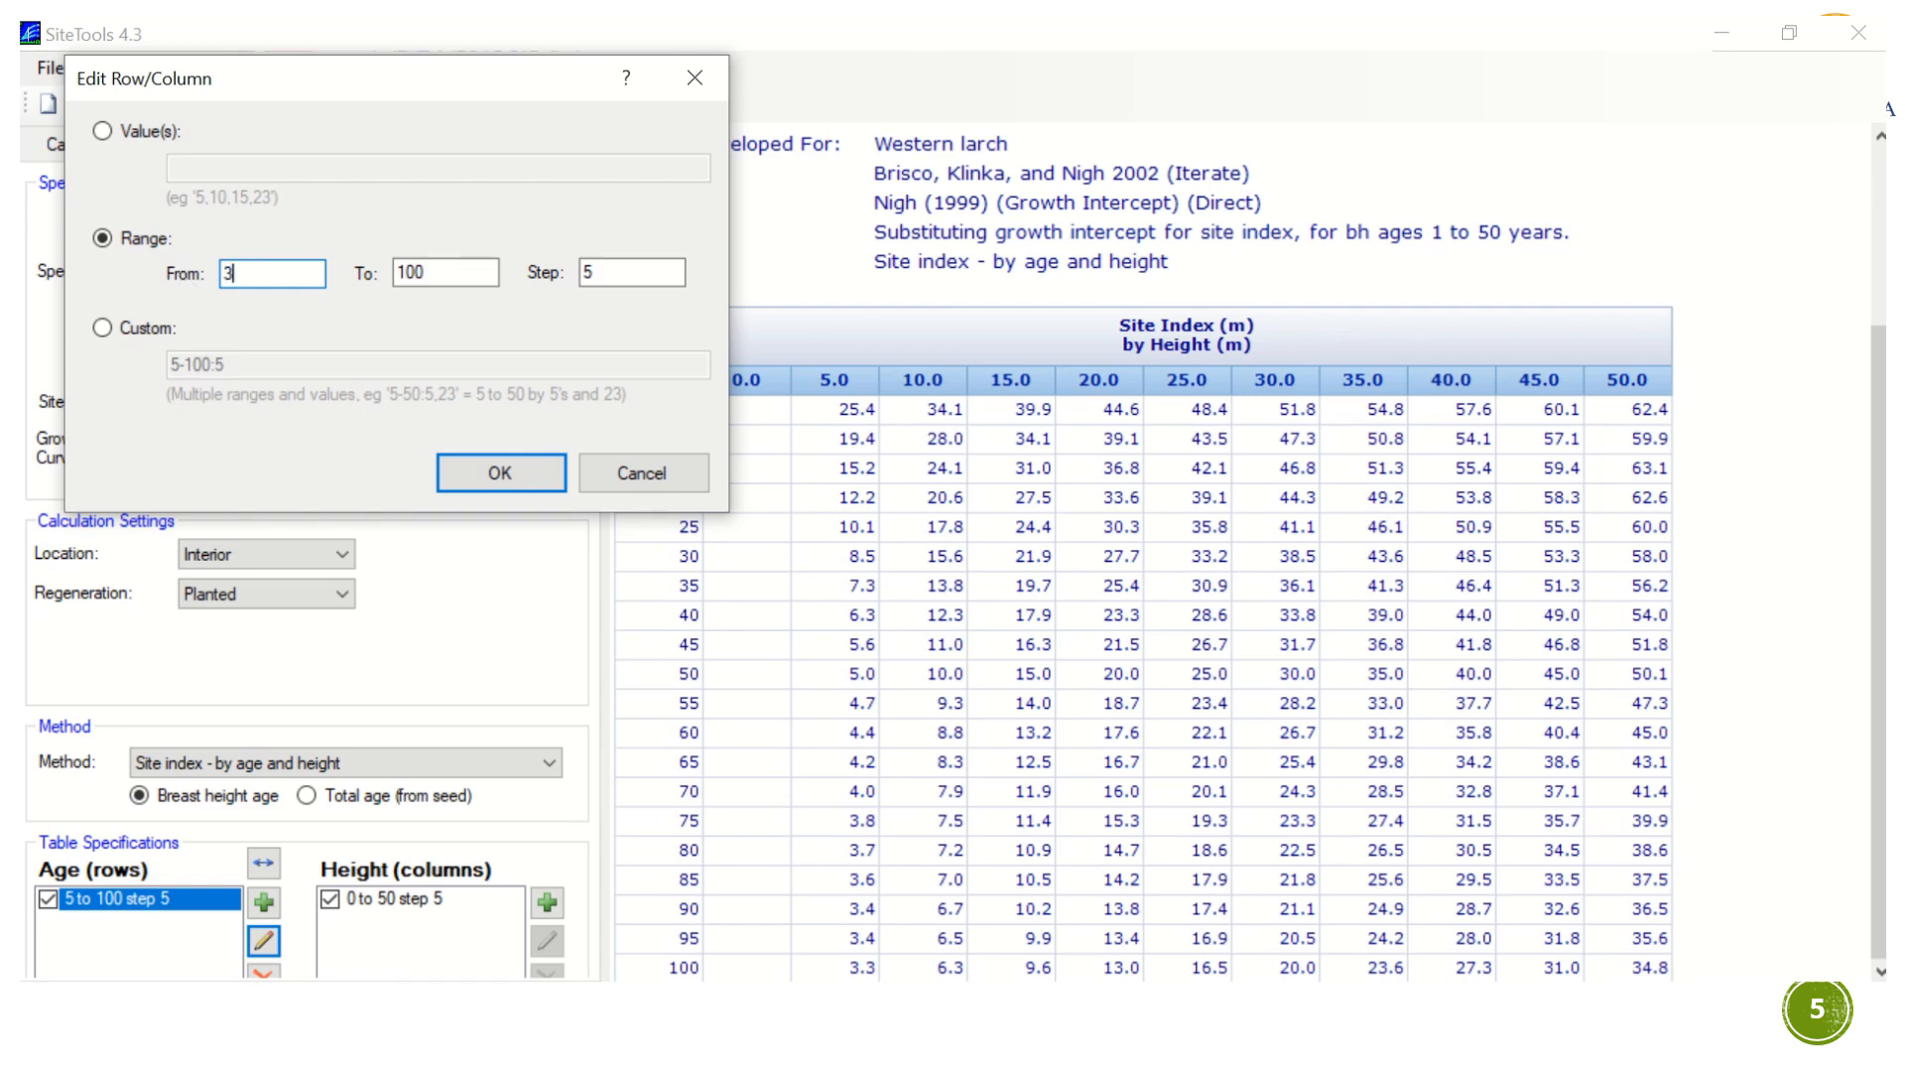
pyautogui.write('3')
pyautogui.moveTo(436, 272); pyautogui.dragTo(391, 262)
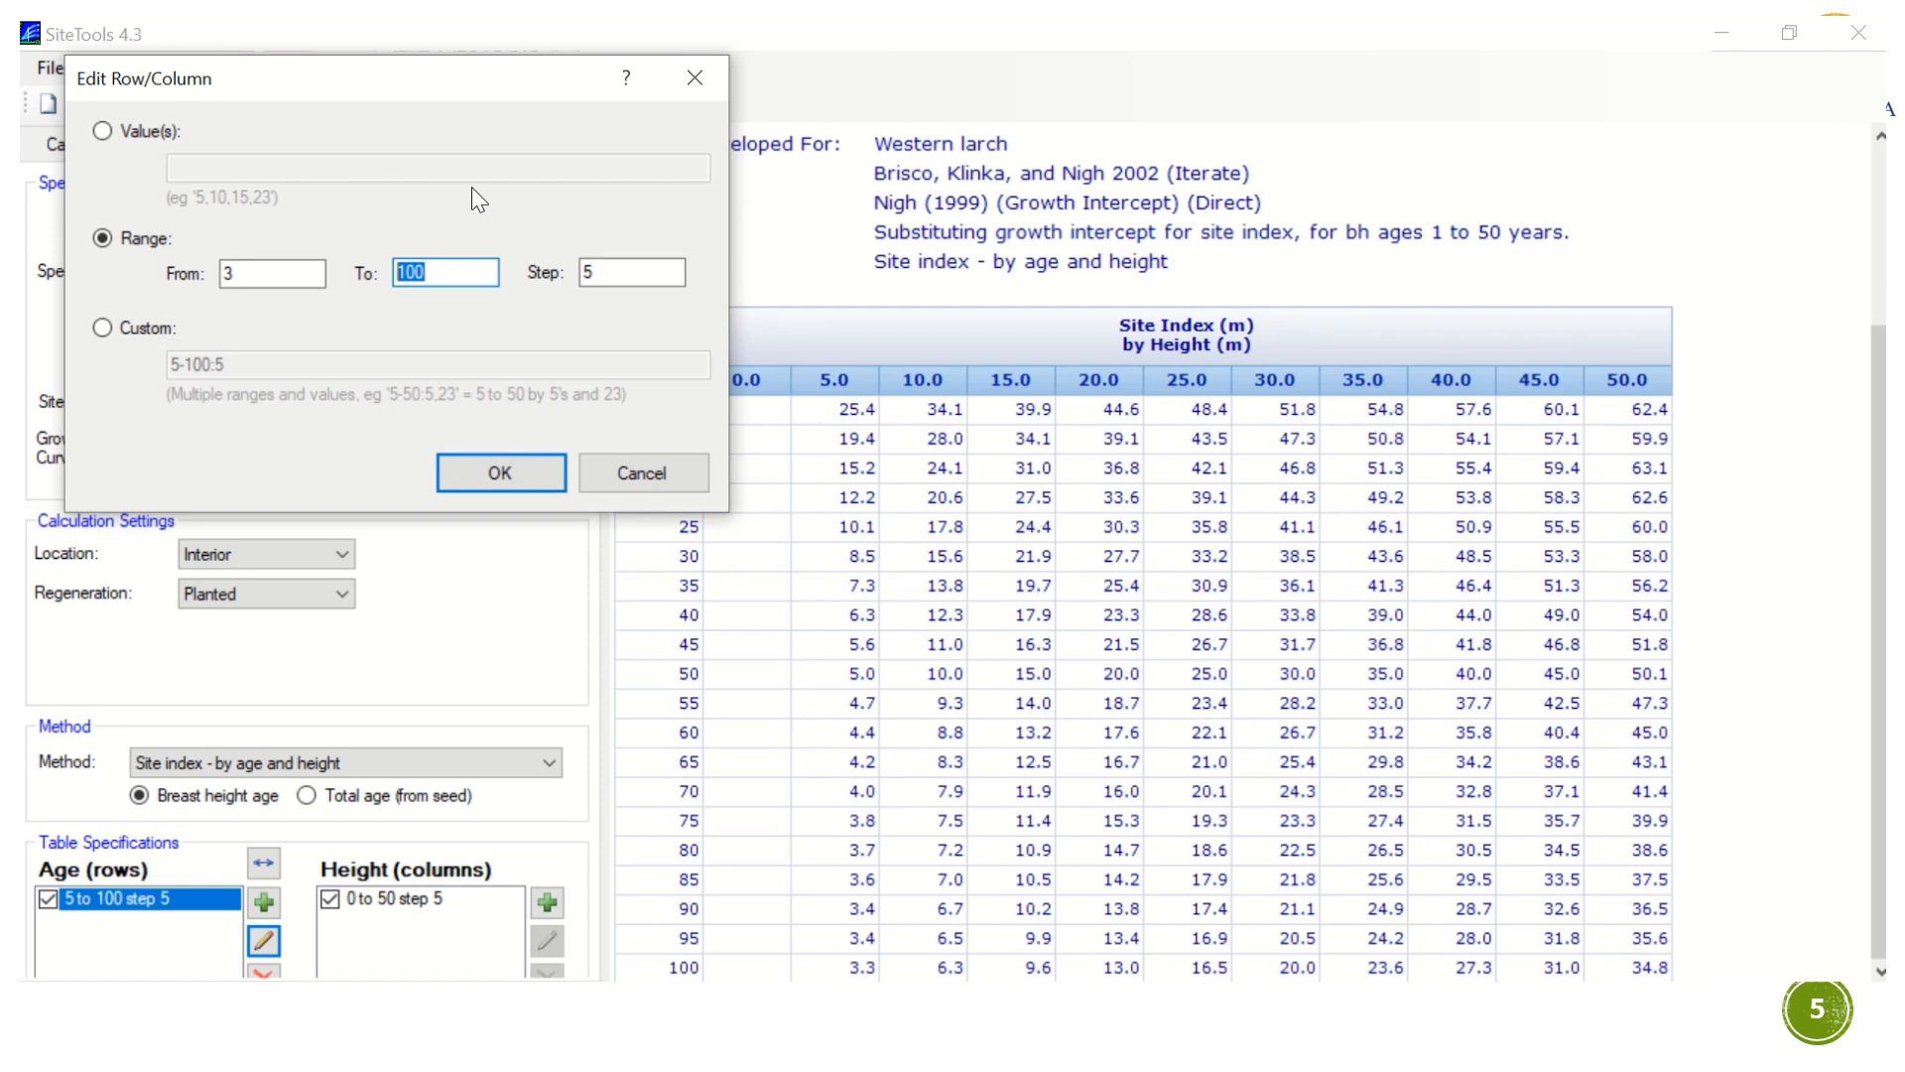
pyautogui.write('7')
pyautogui.moveTo(608, 272); pyautogui.dragTo(526, 264)
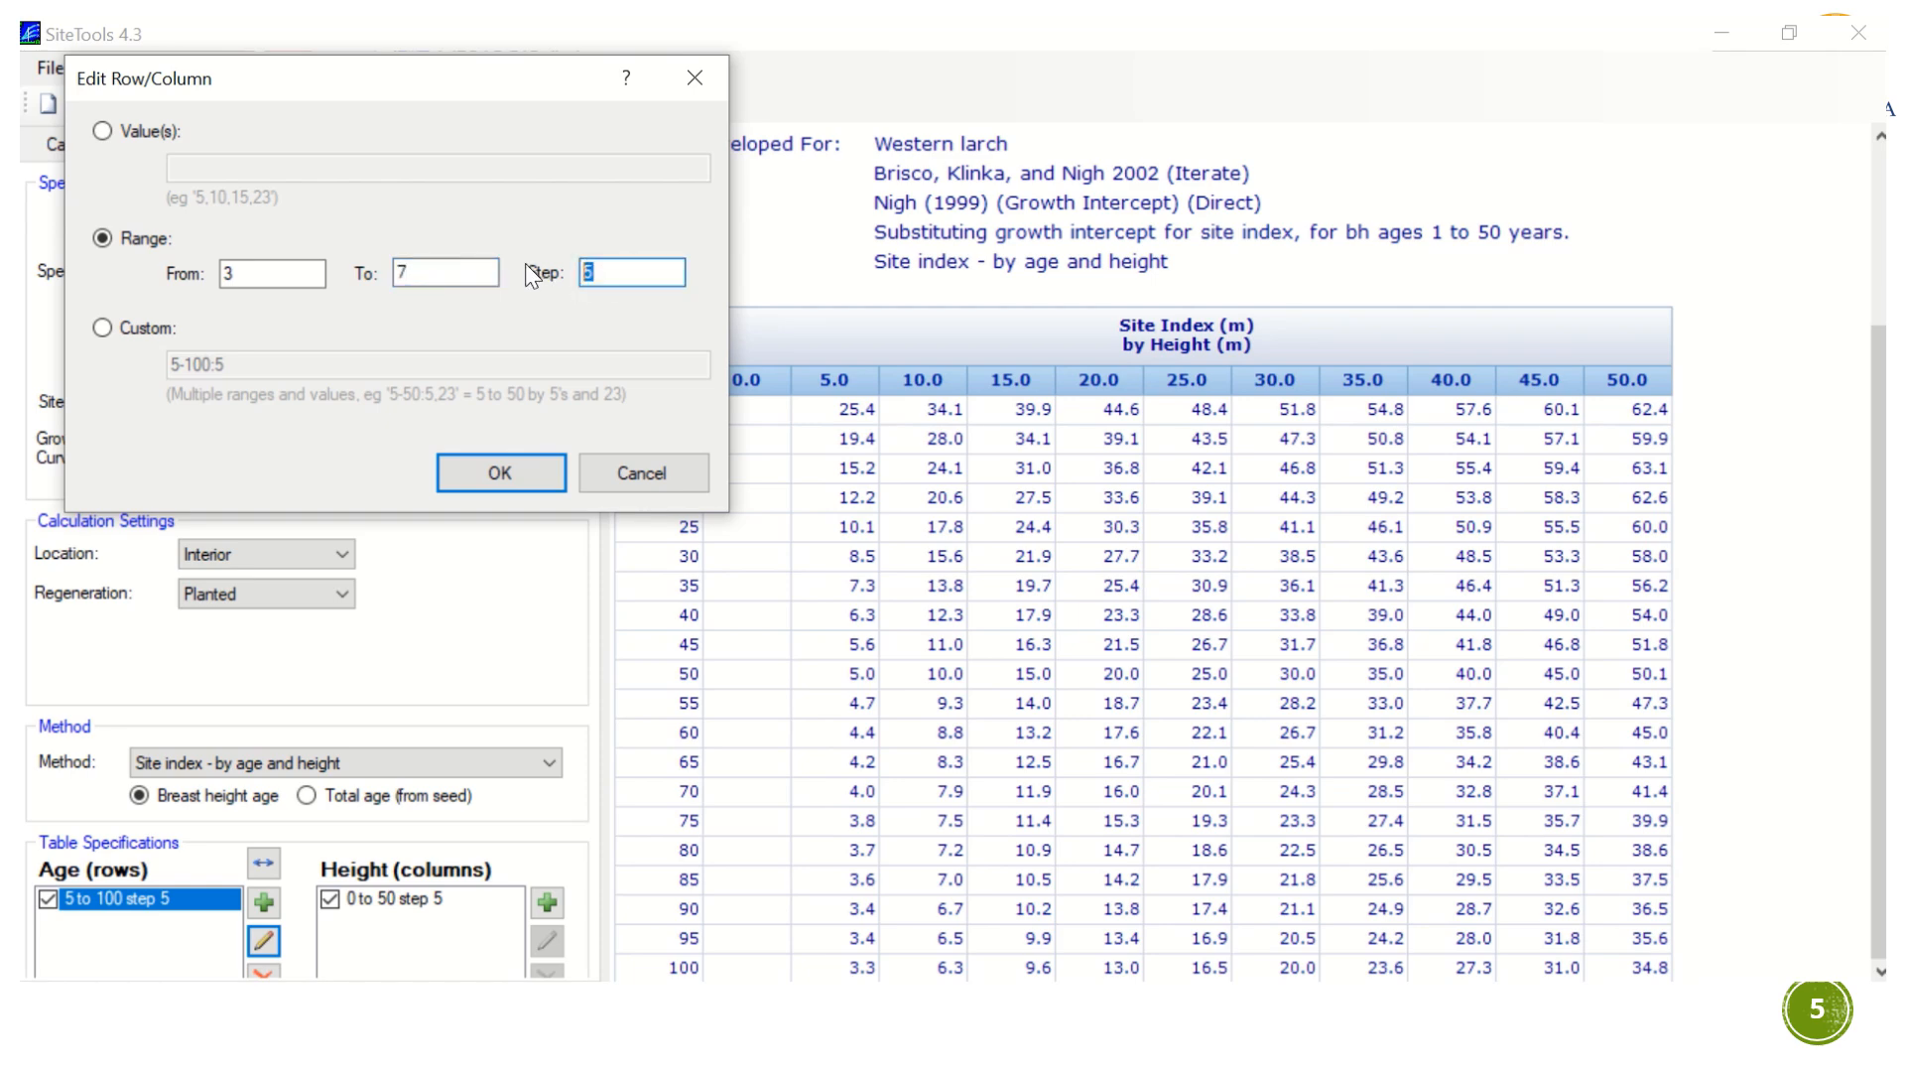
pyautogui.write('1')
pyautogui.doubleClick(248, 273)
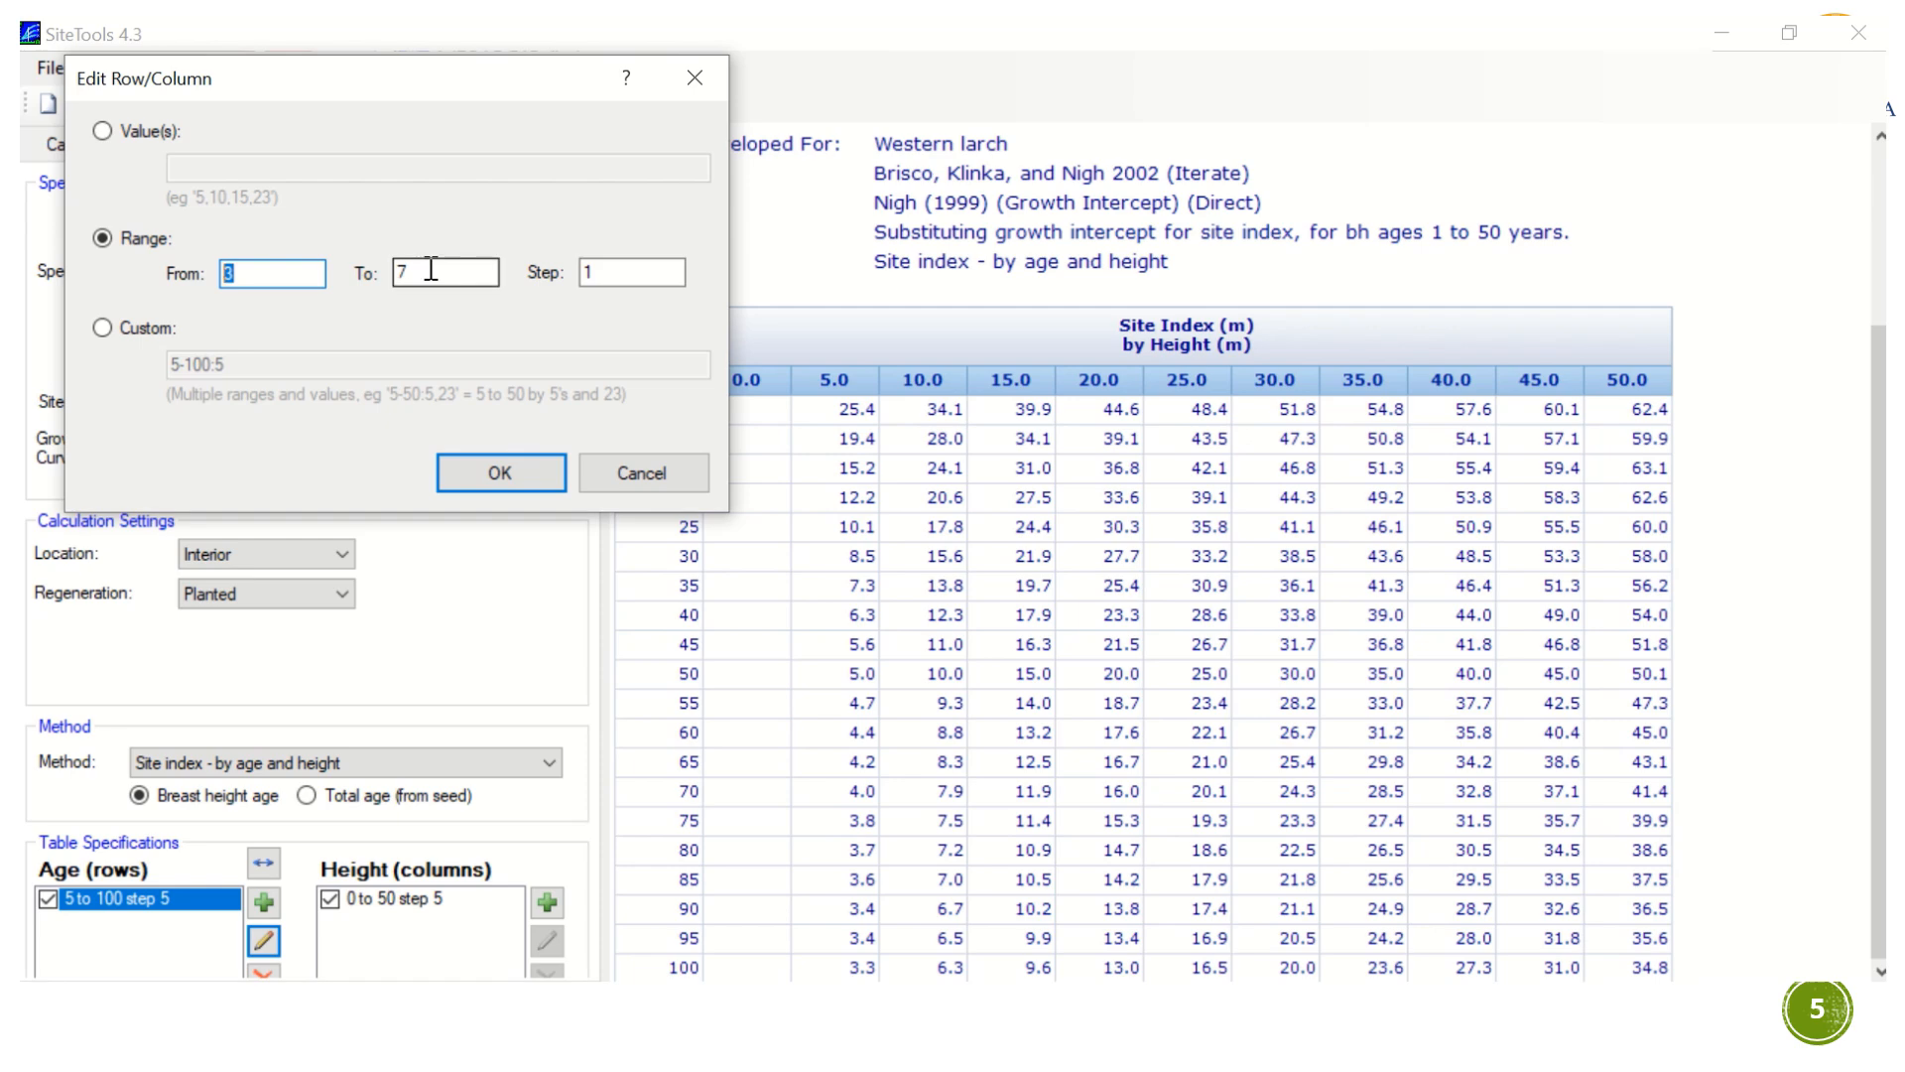
pyautogui.click(509, 472)
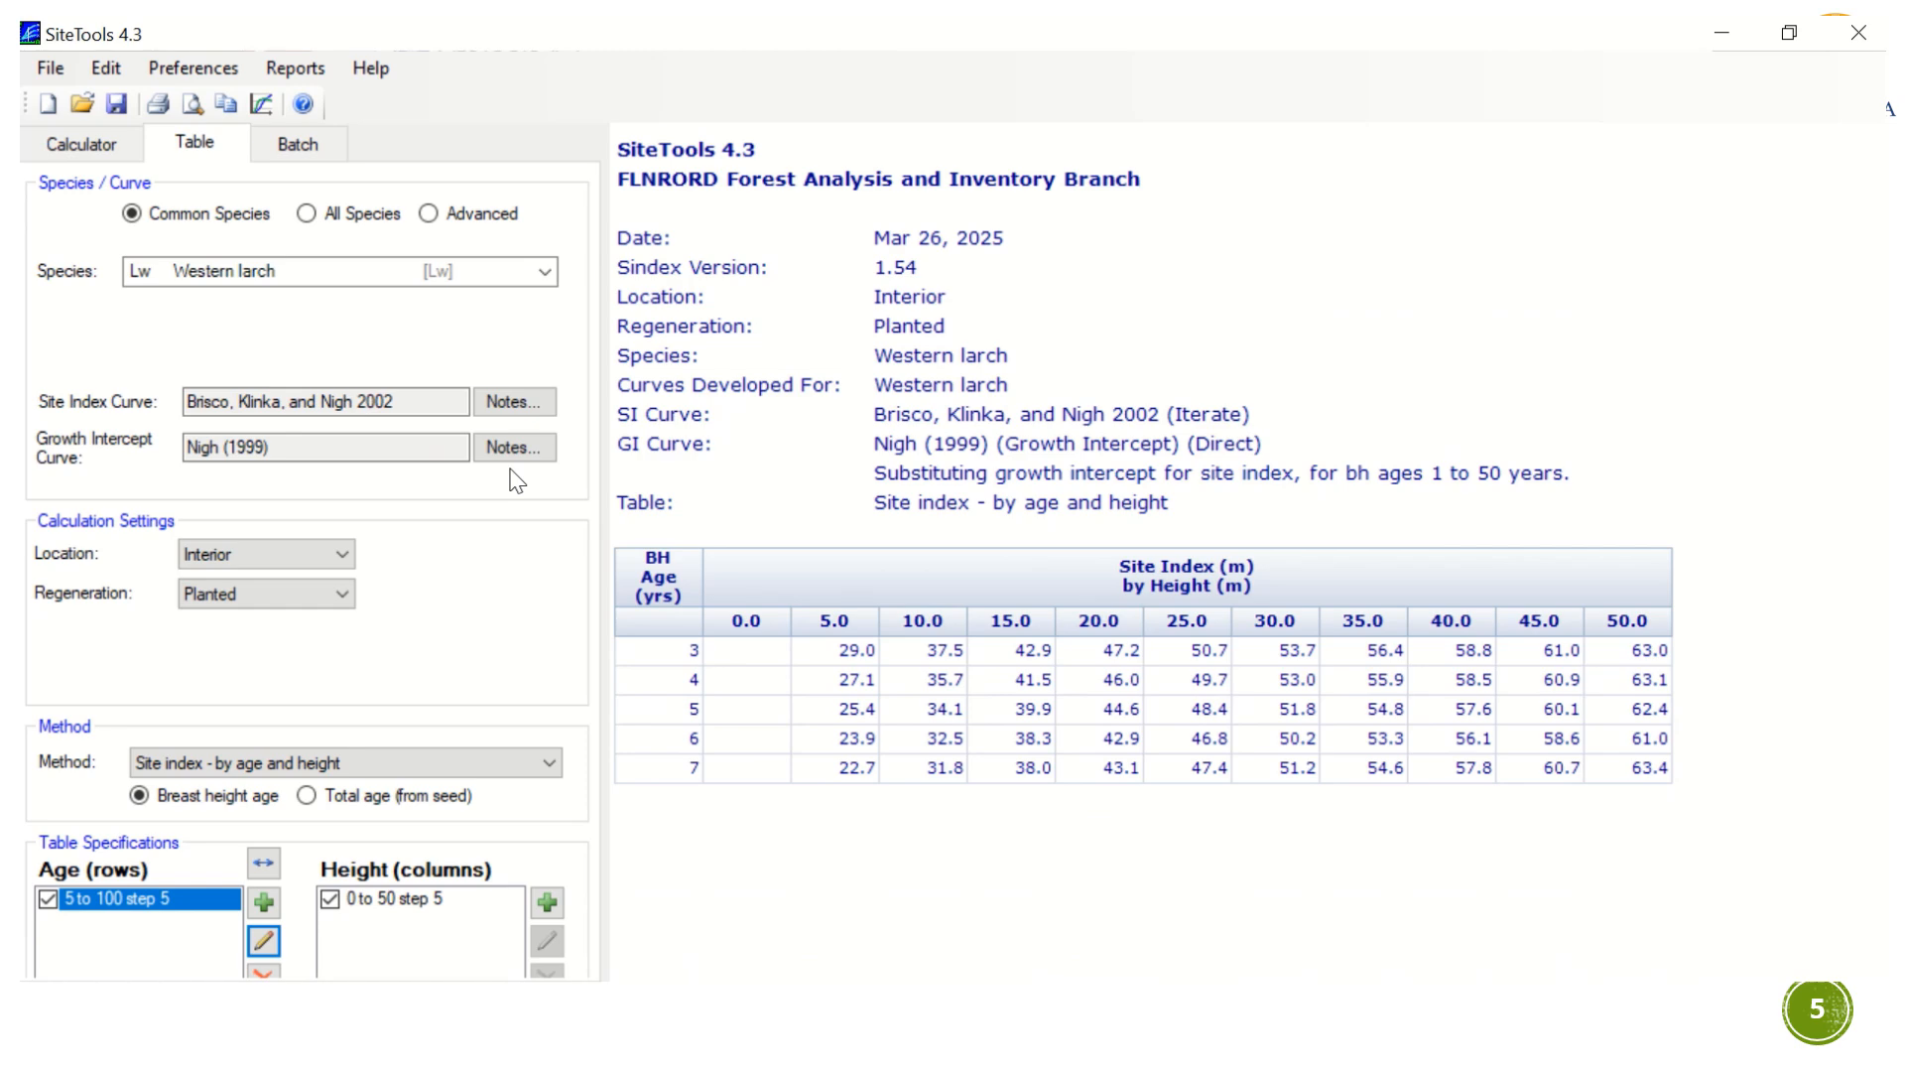
# Set the table's height columns to a range from 2 to 3.5 with a step of 0.1.
pyautogui.click(419, 898)
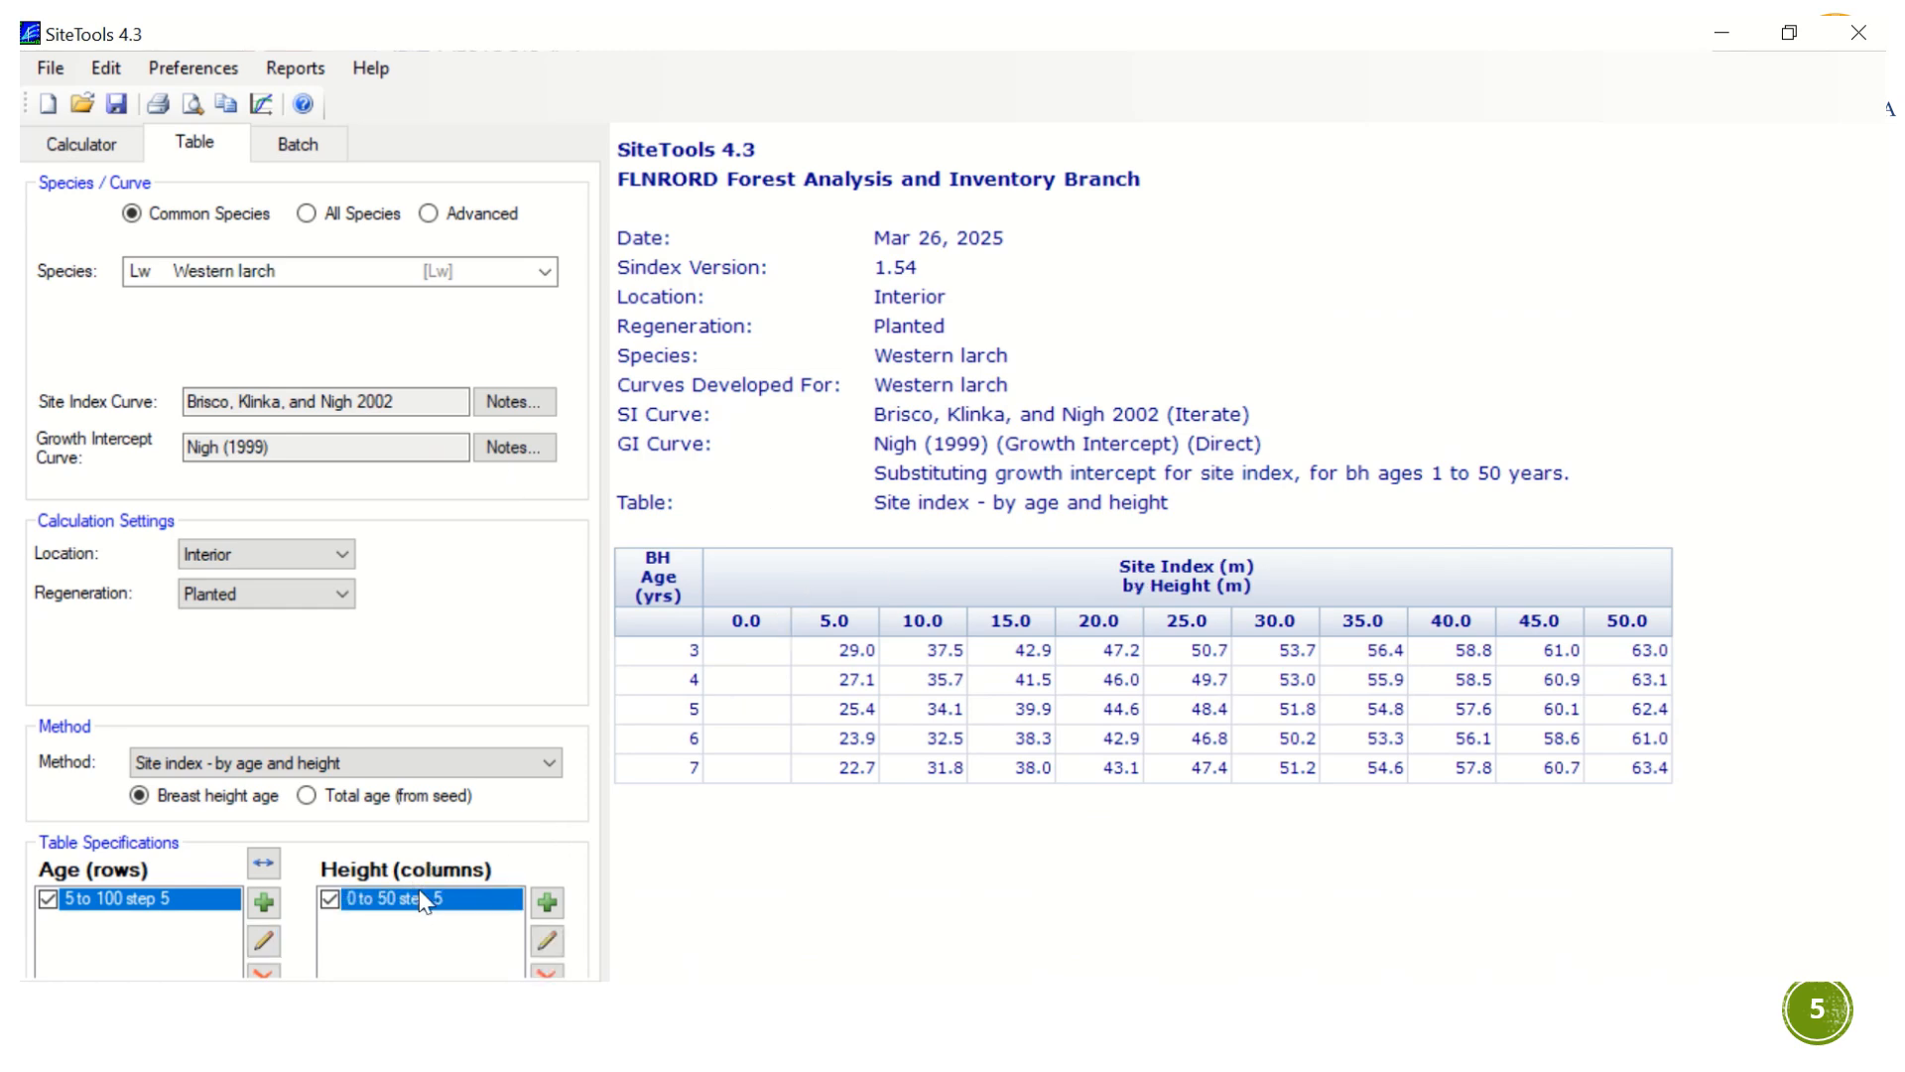
pyautogui.click(548, 940)
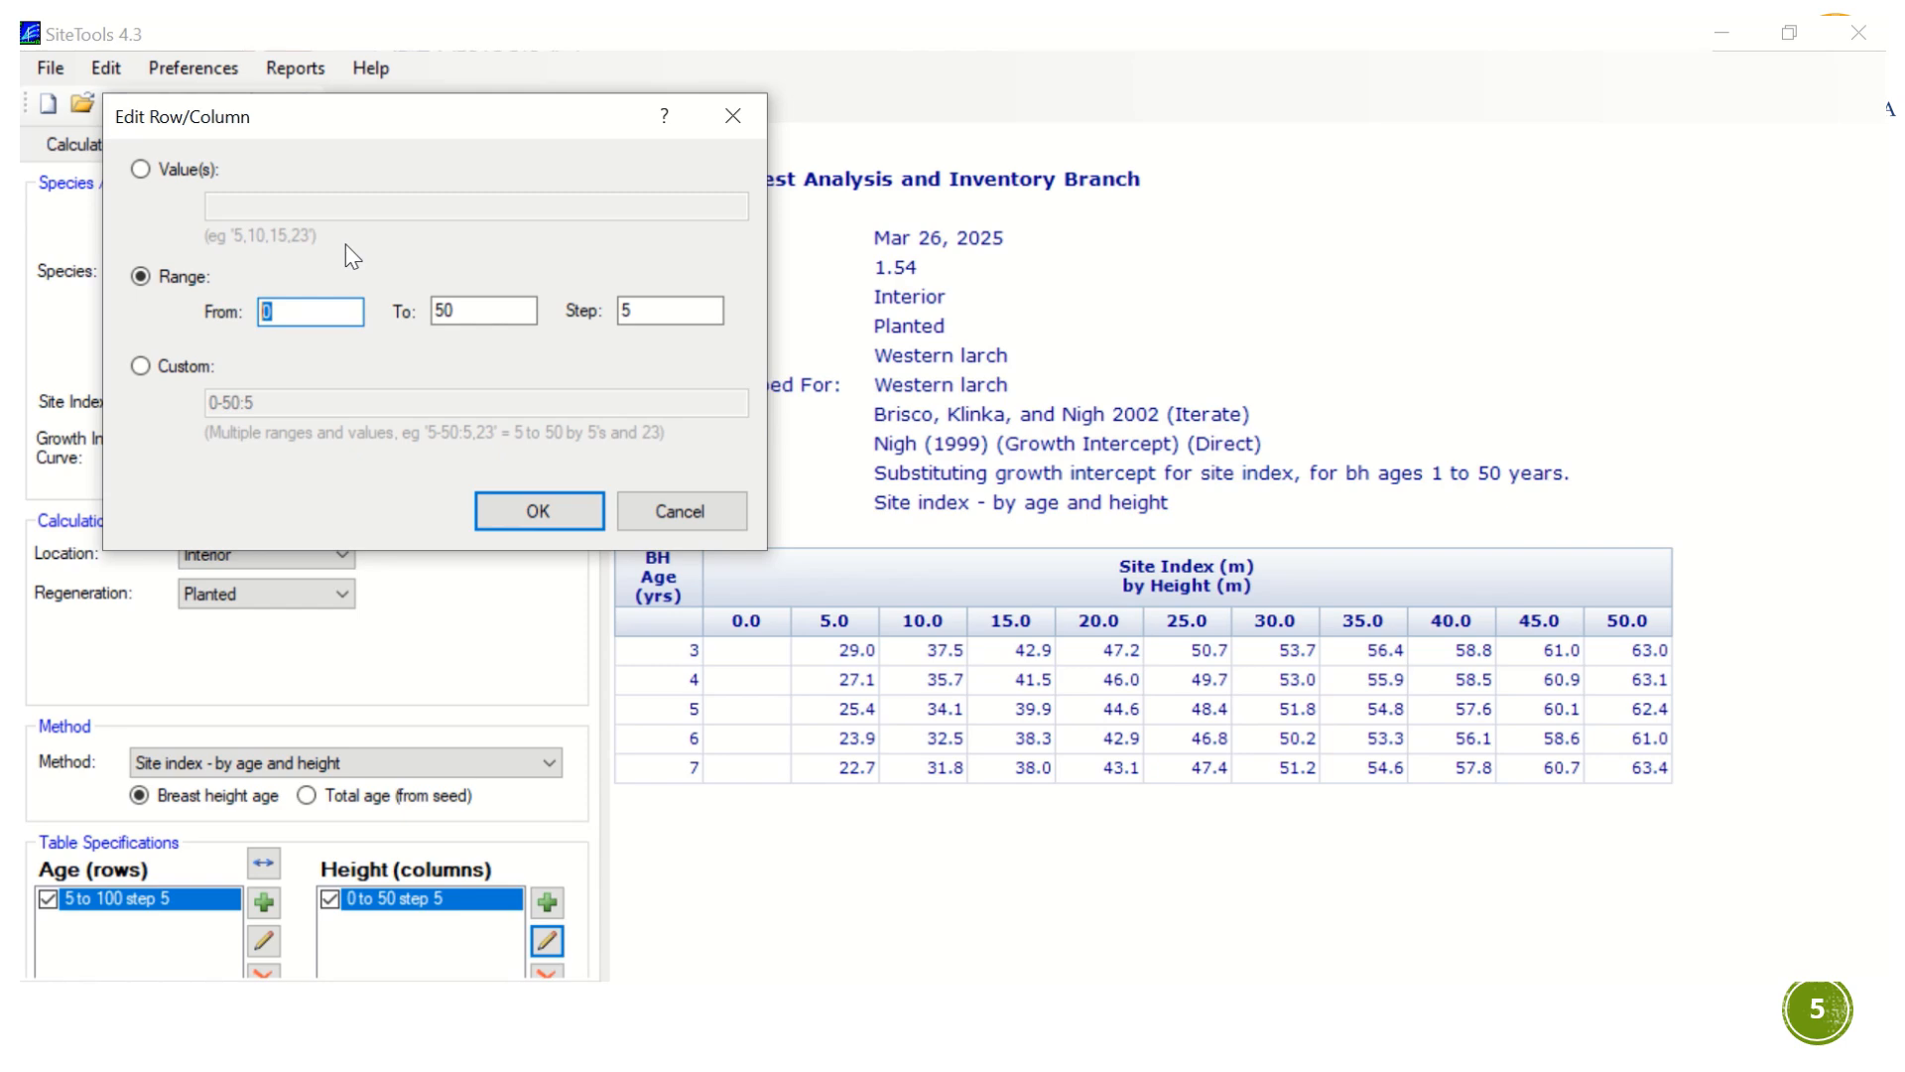
pyautogui.write('2')
pyautogui.doubleClick(489, 309)
pyautogui.write('3.5')
pyautogui.doubleClick(671, 310)
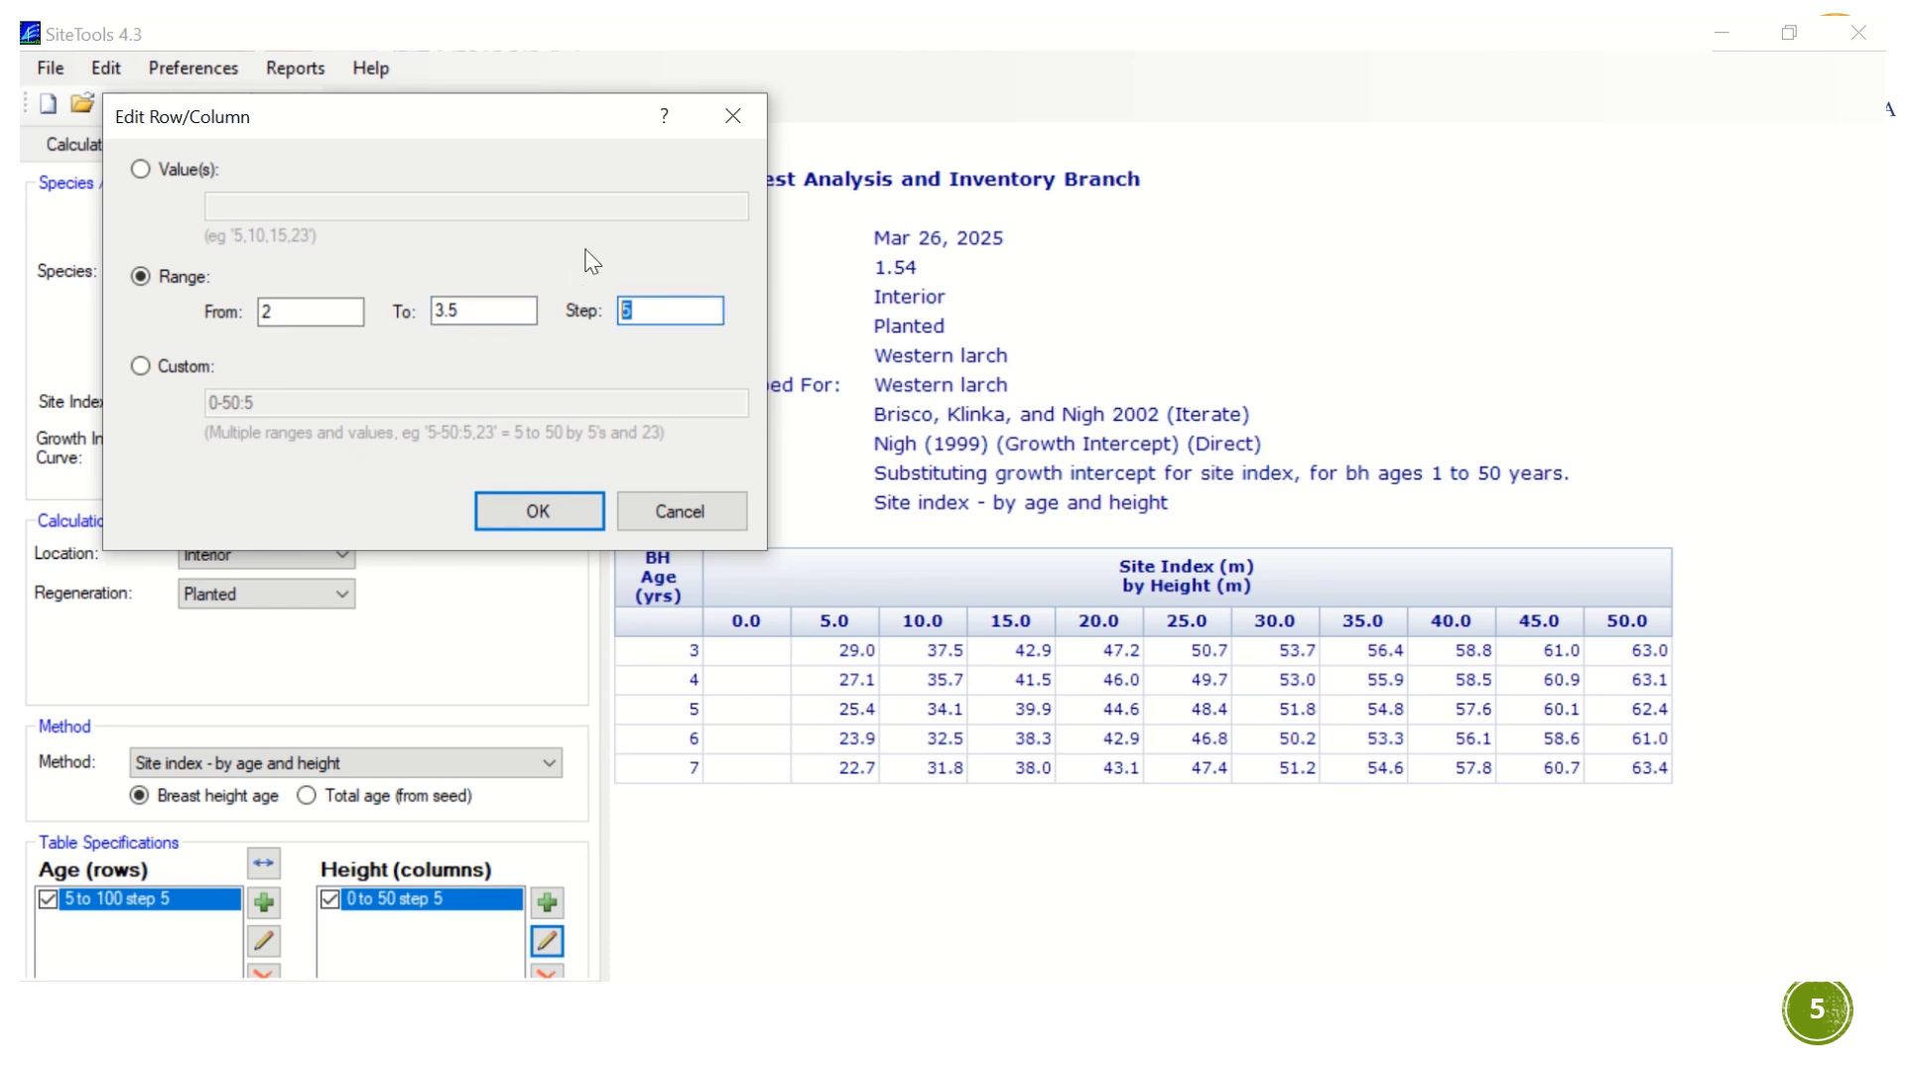
pyautogui.write('0.1')
pyautogui.click(545, 512)
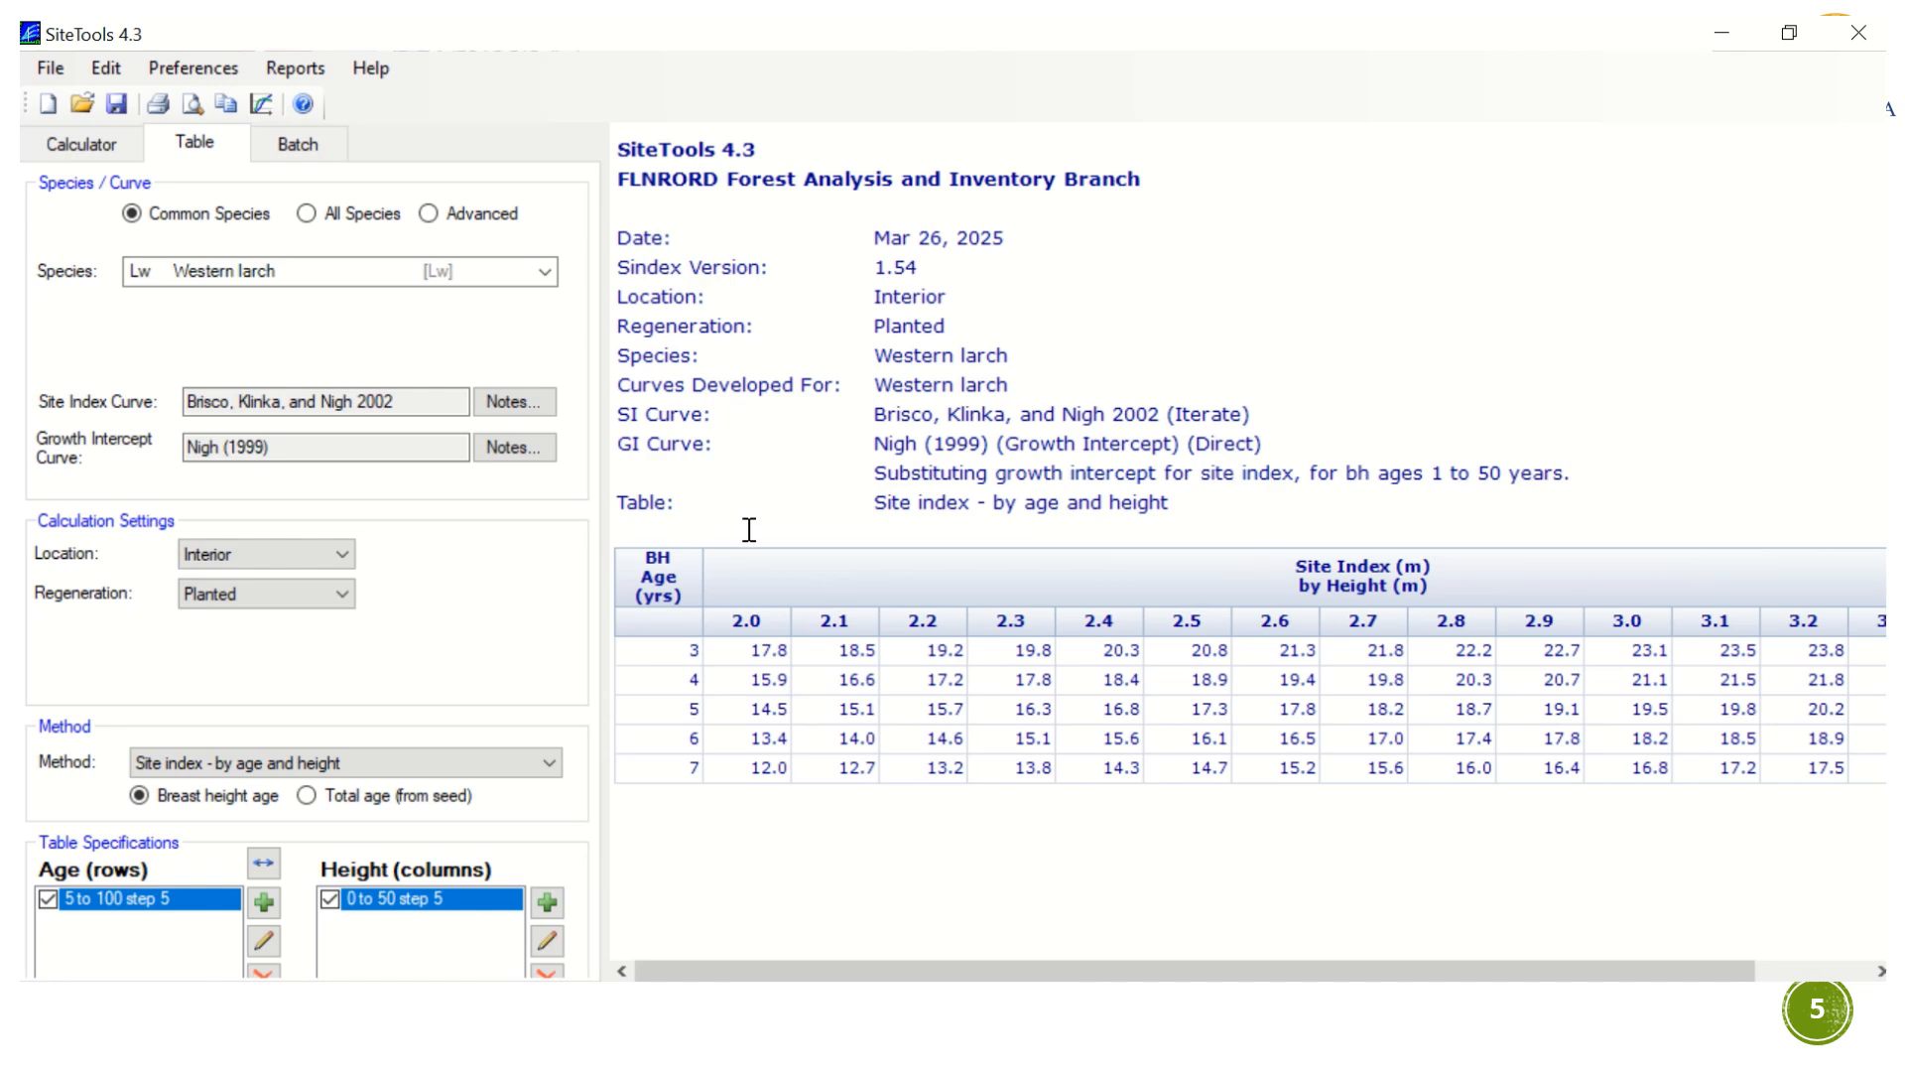
# Examine the site index values across the height columns, starting with the age 3 row.
pyautogui.moveTo(866, 972); pyautogui.dragTo(820, 972)
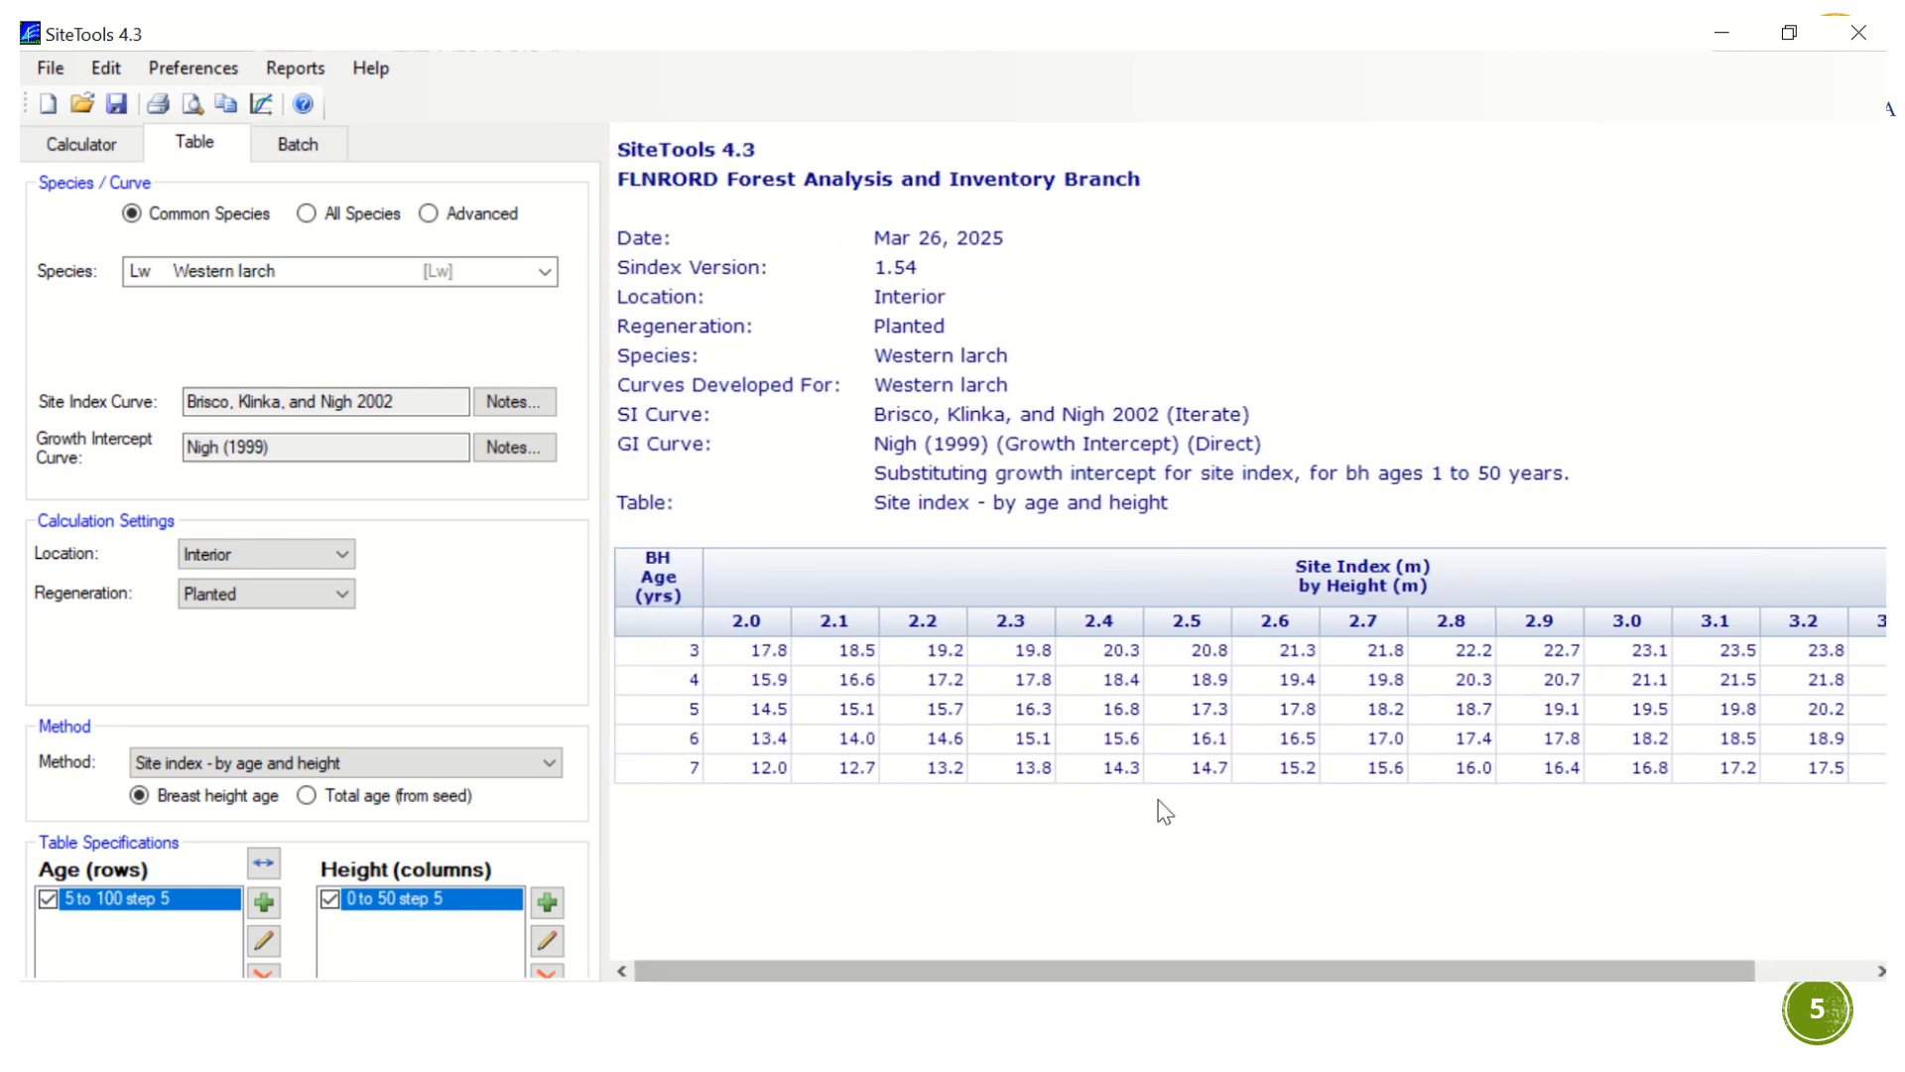
pyautogui.click(741, 617)
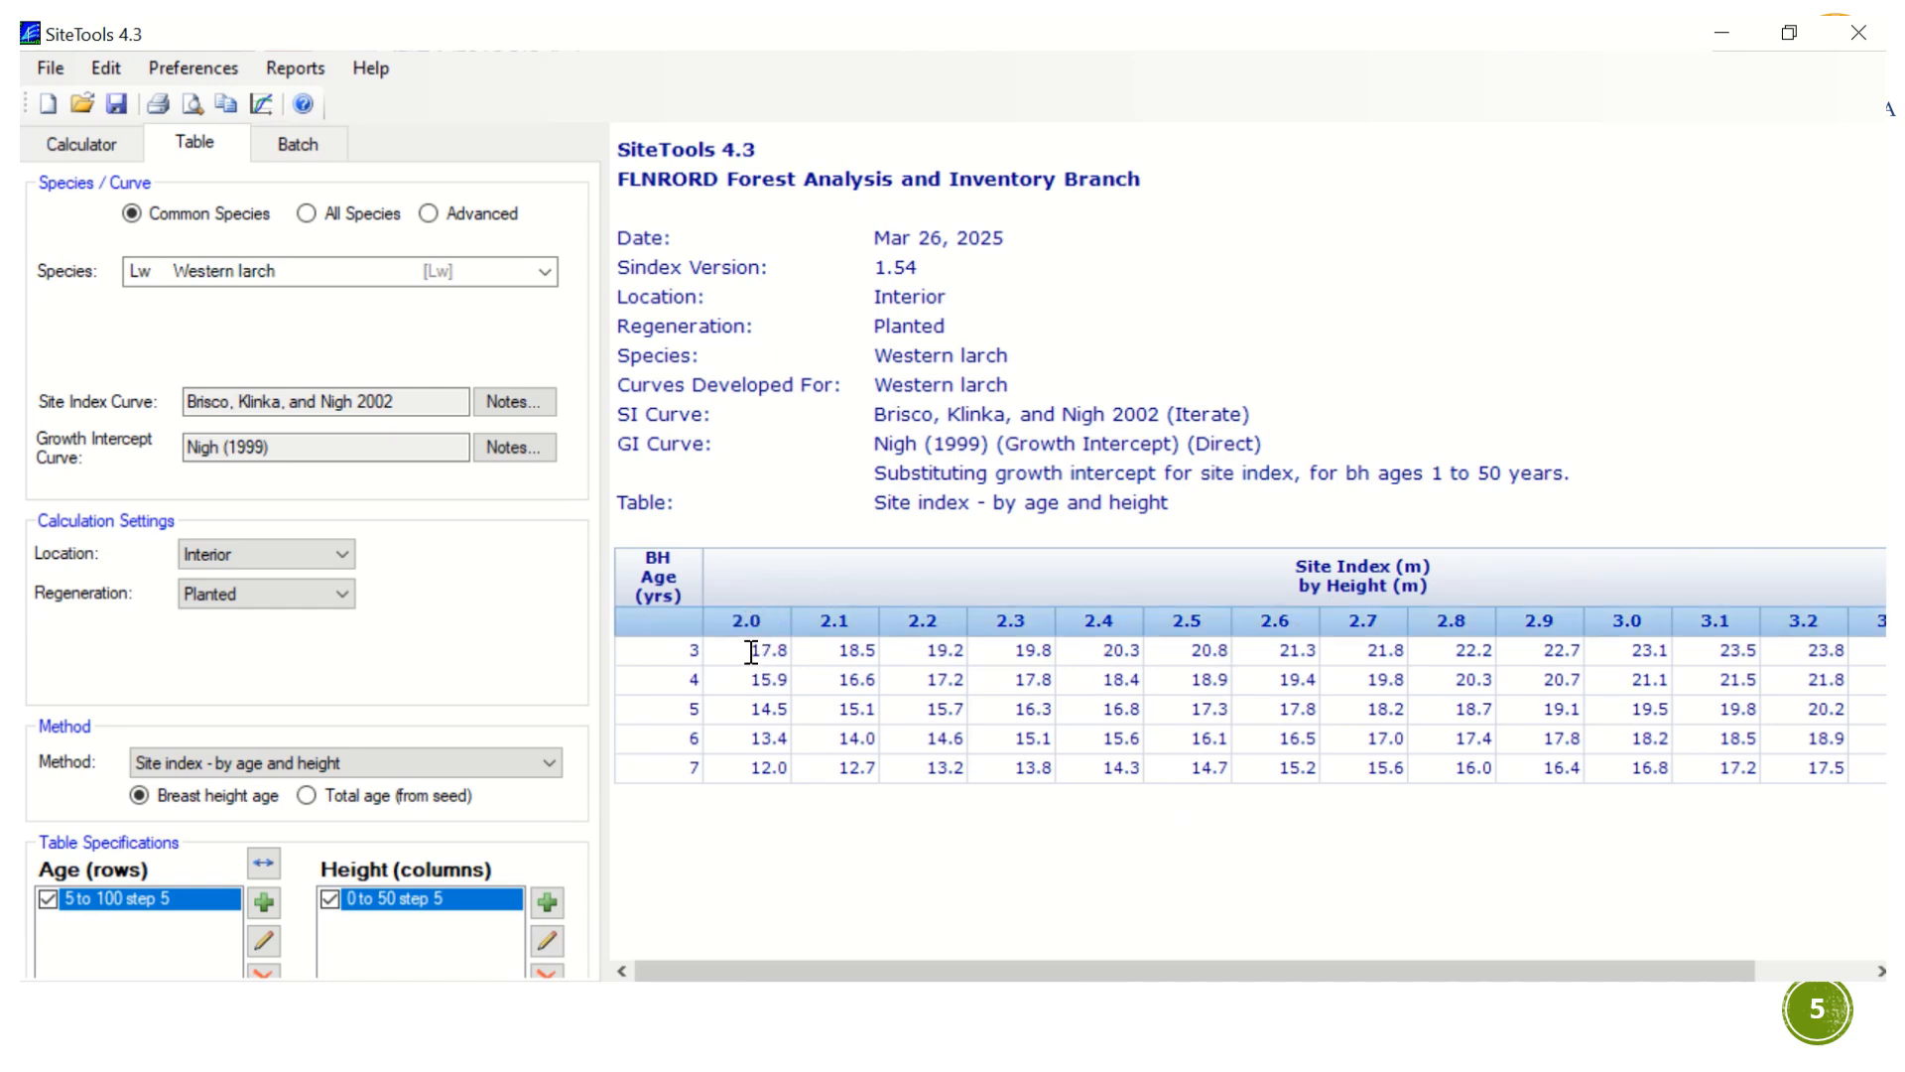
pyautogui.click(751, 652)
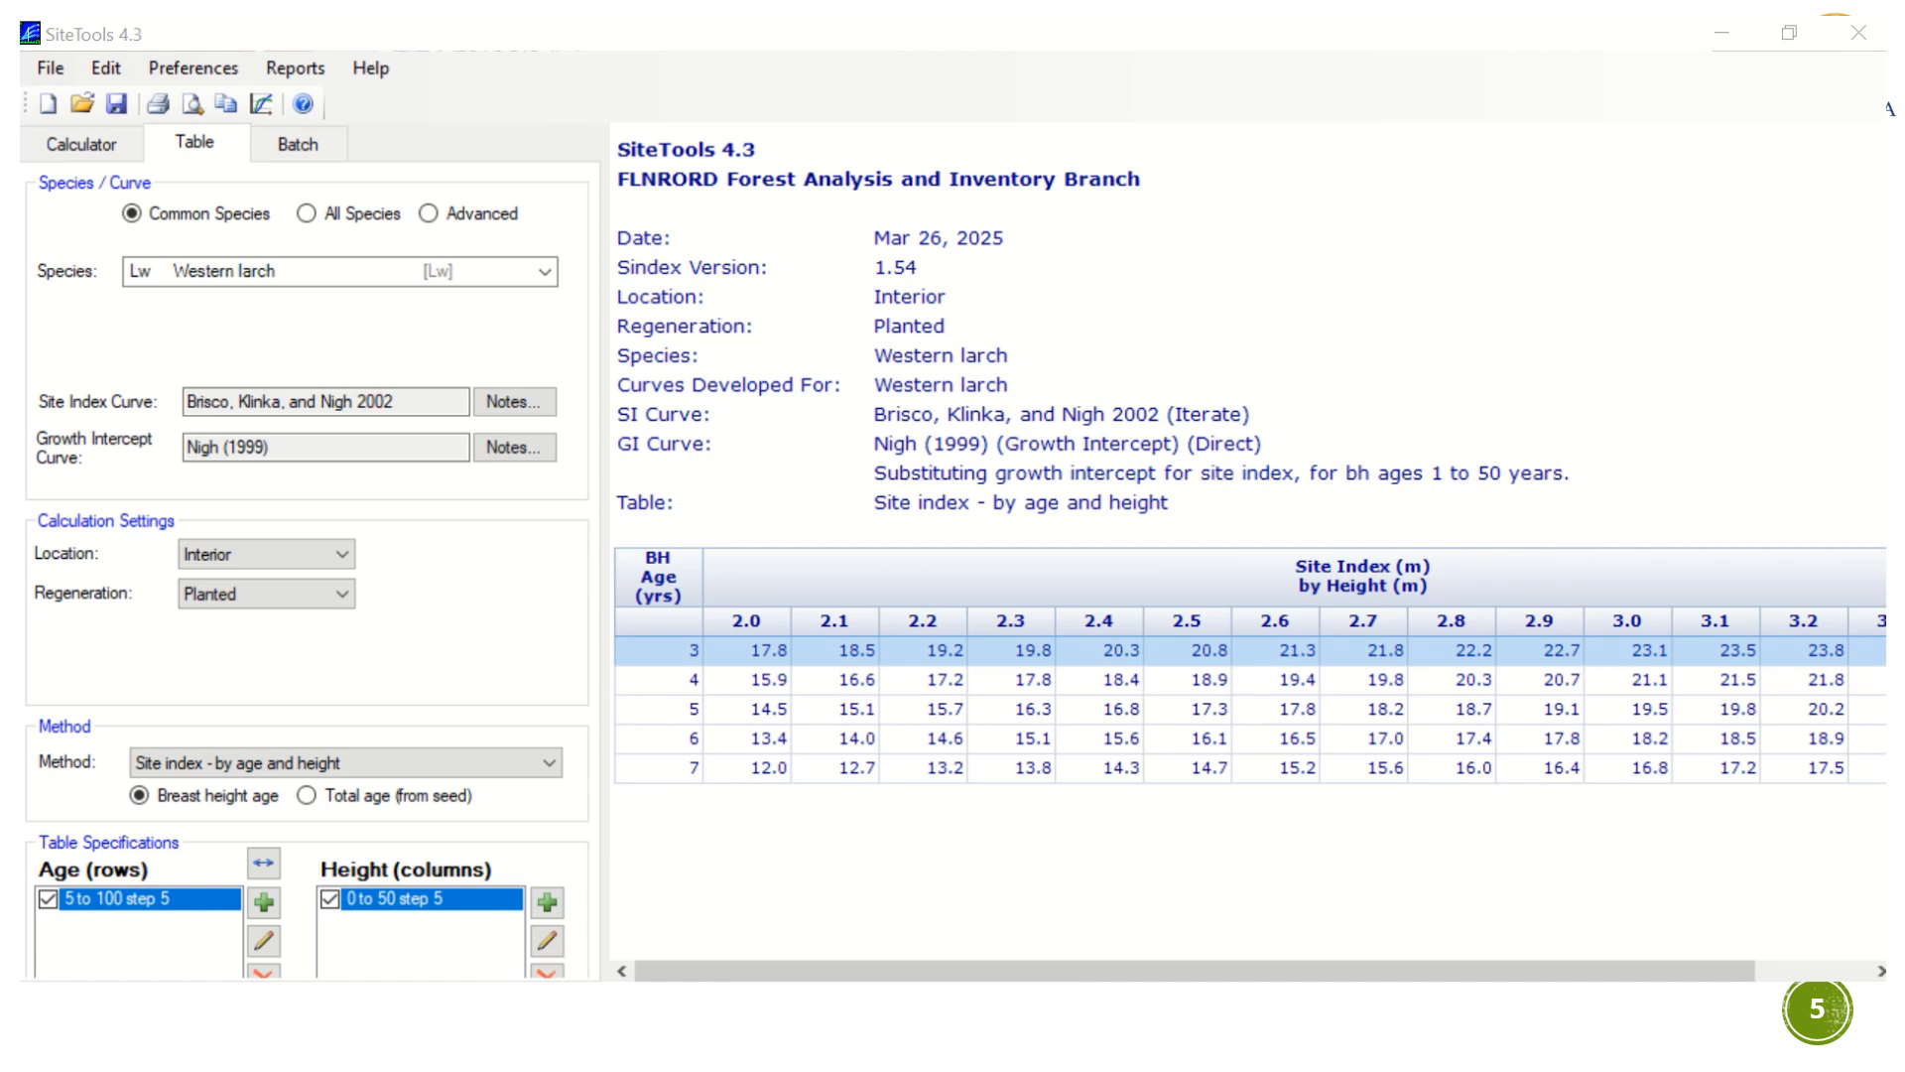
pyautogui.press('Right')
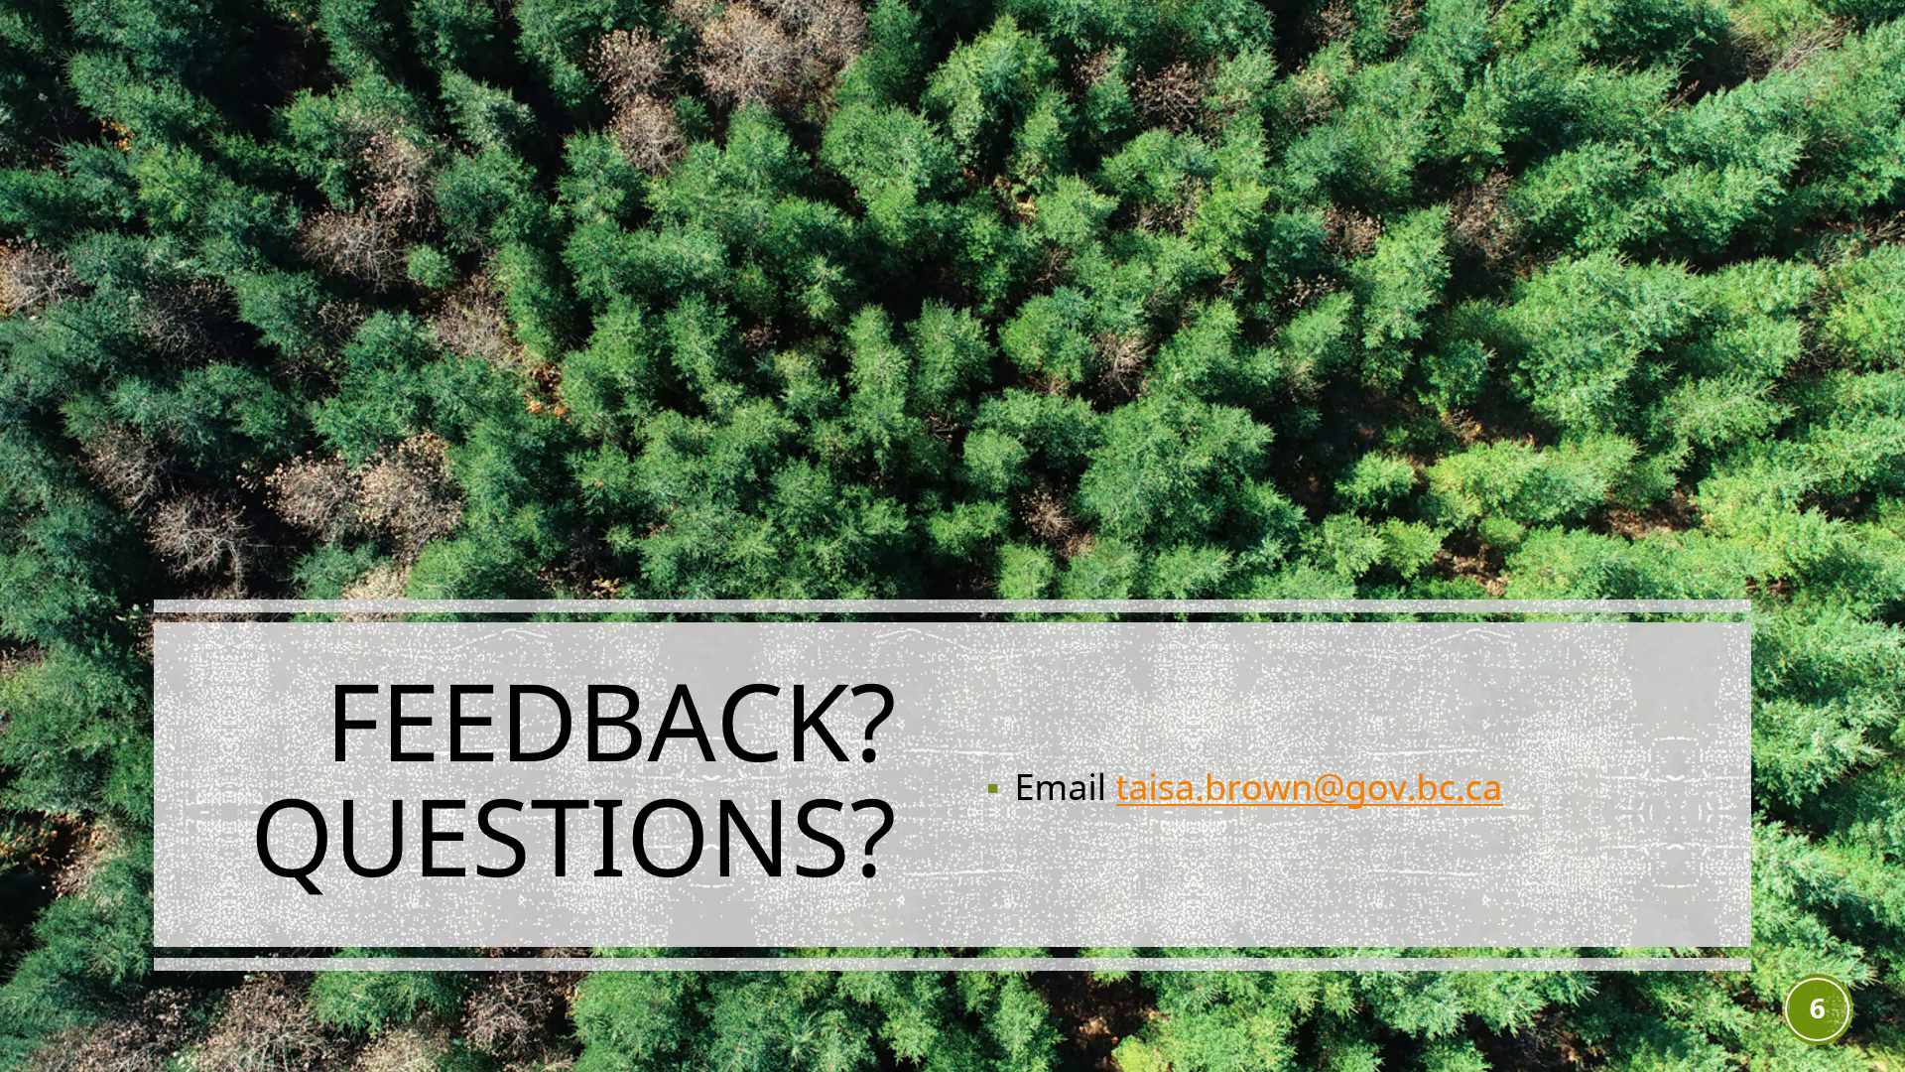